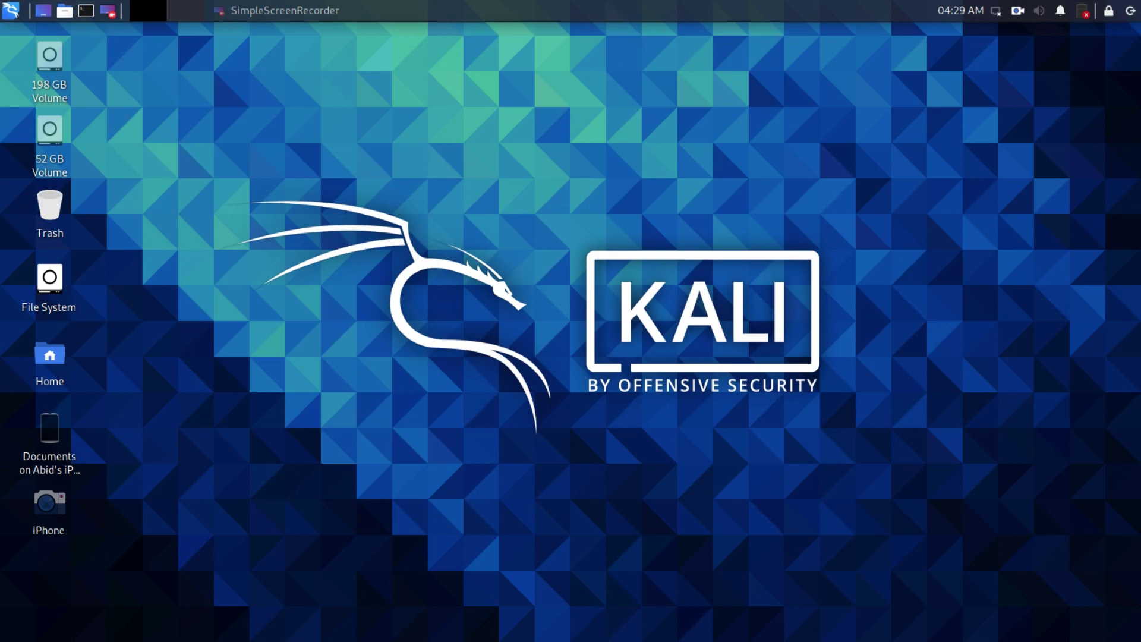
# - Connect the computer to the first Wi-Fi network among the available ones
pyautogui.click(996, 11)
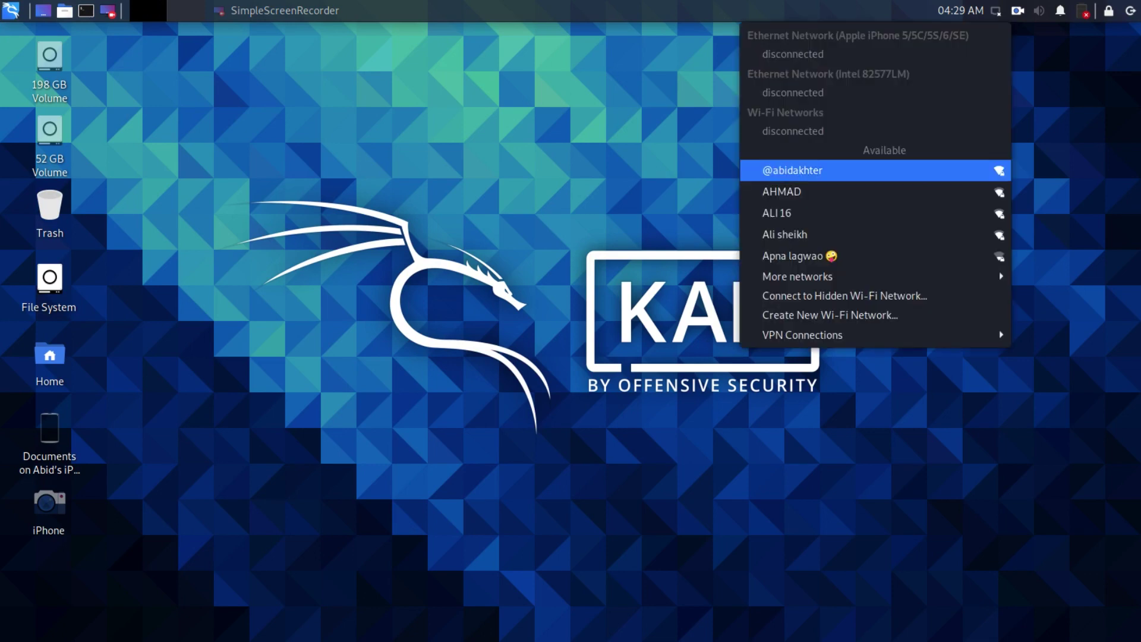
pyautogui.click(876, 170)
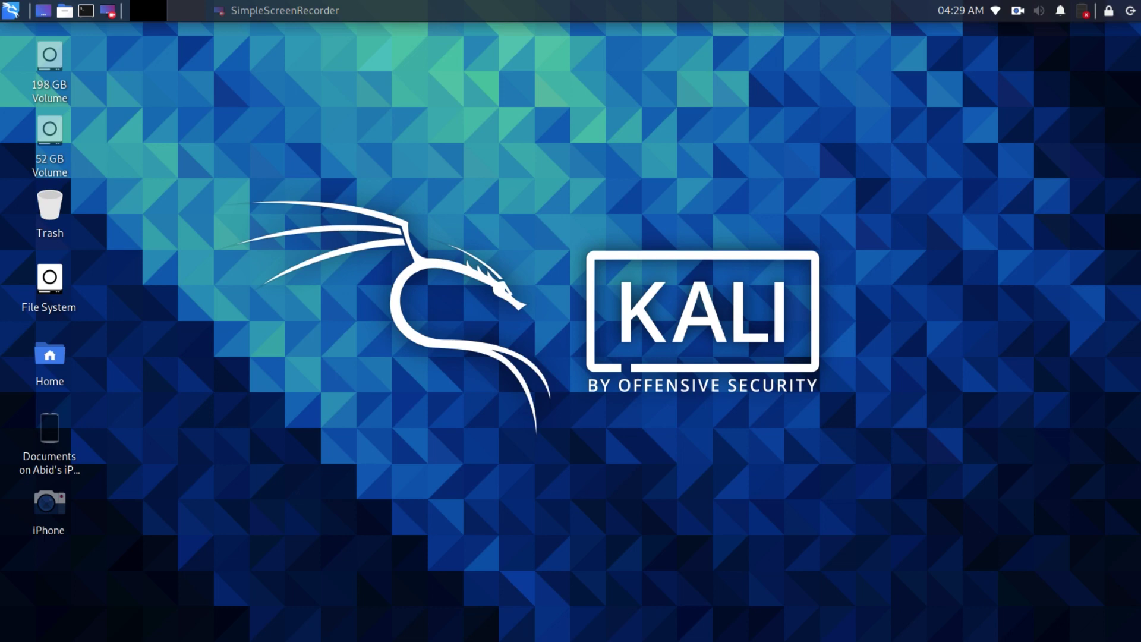
# - Open the web browser and go to the website checkra.in
pyautogui.click(11, 11)
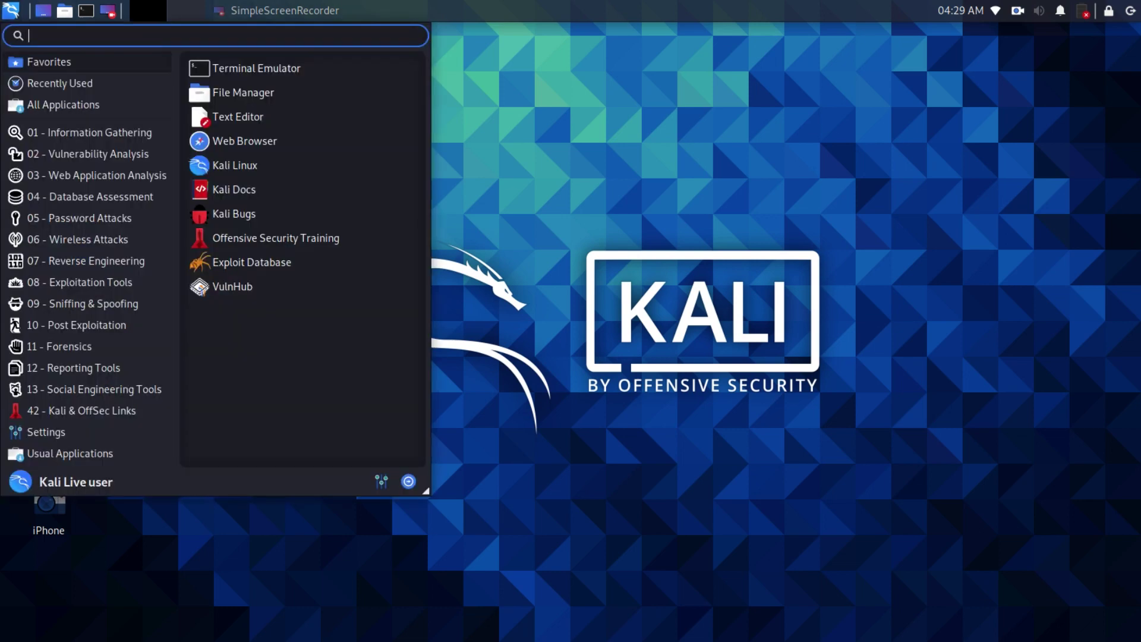
pyautogui.click(245, 141)
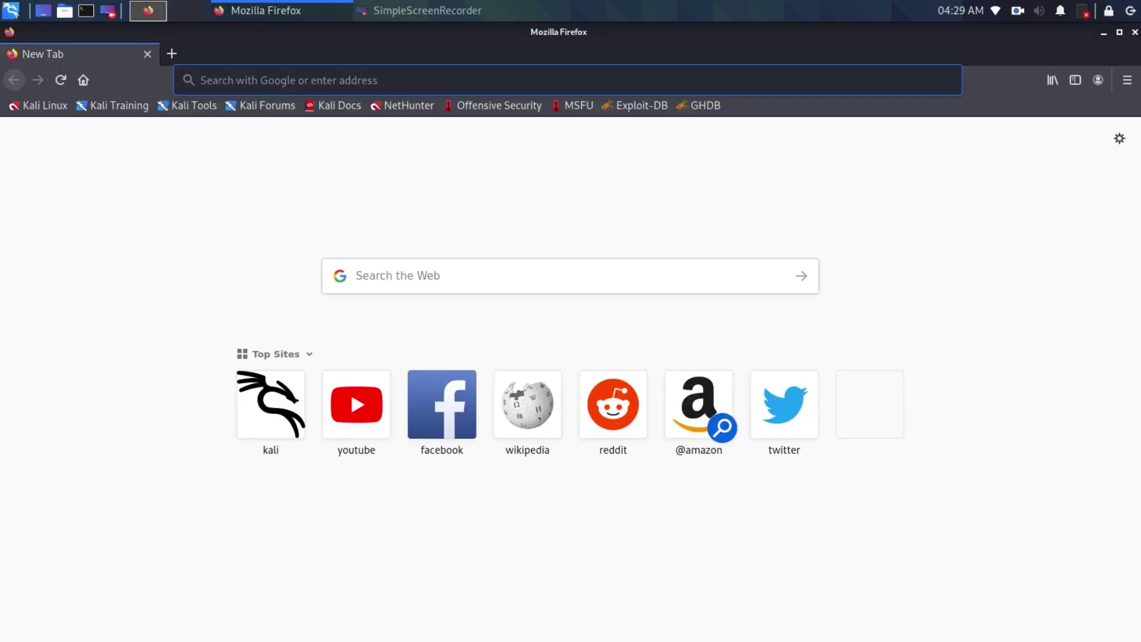
pyautogui.click(380, 80)
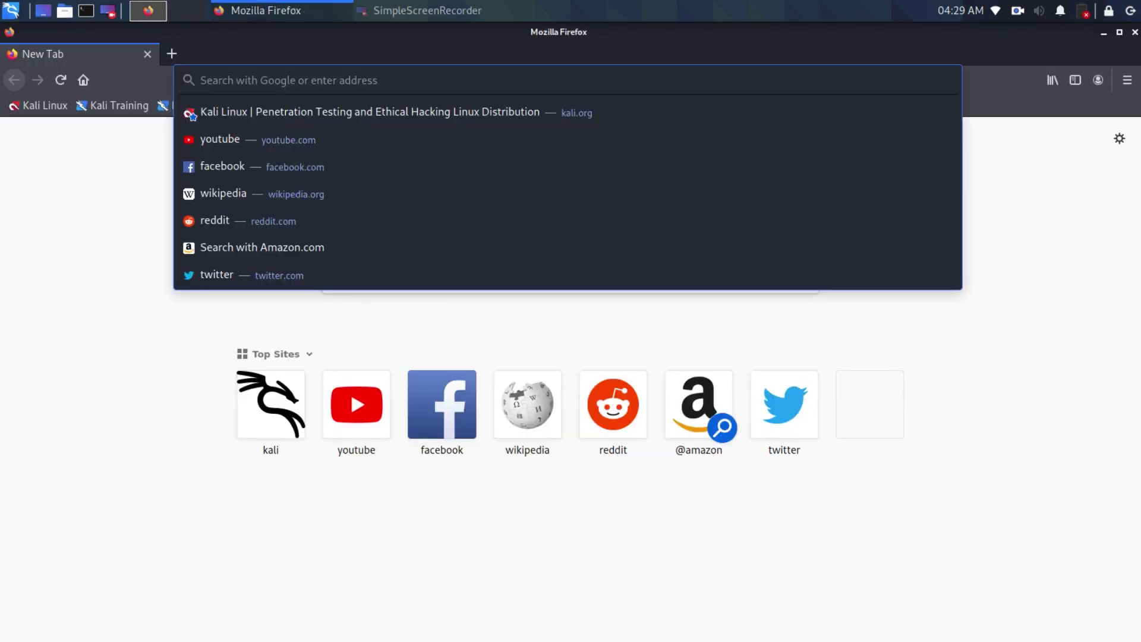
pyautogui.write('check')
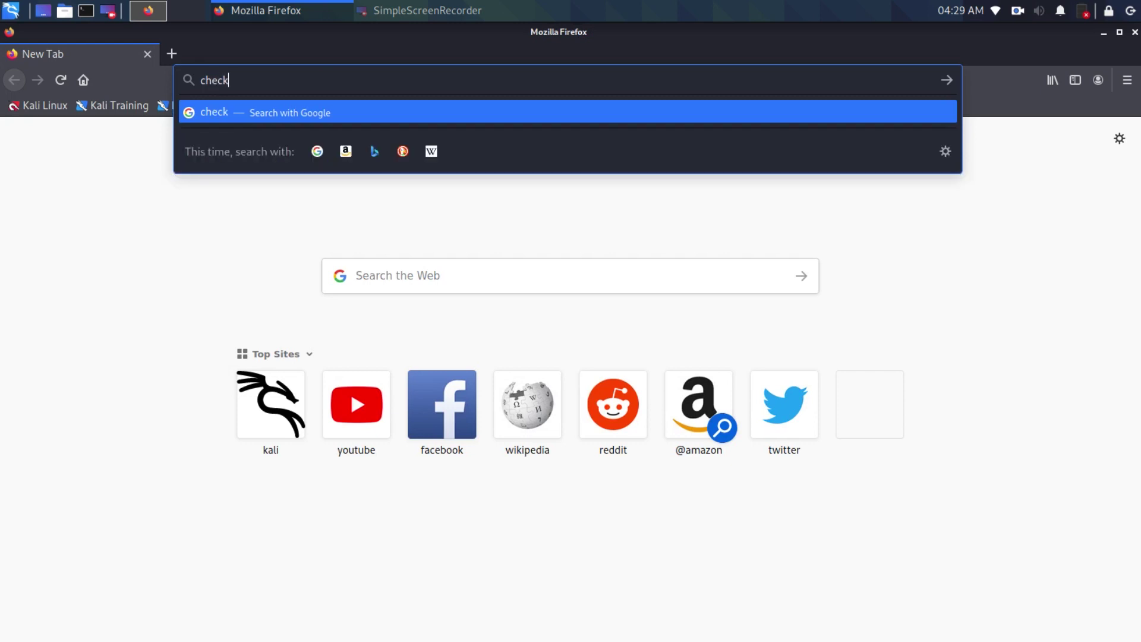
pyautogui.write('ra')
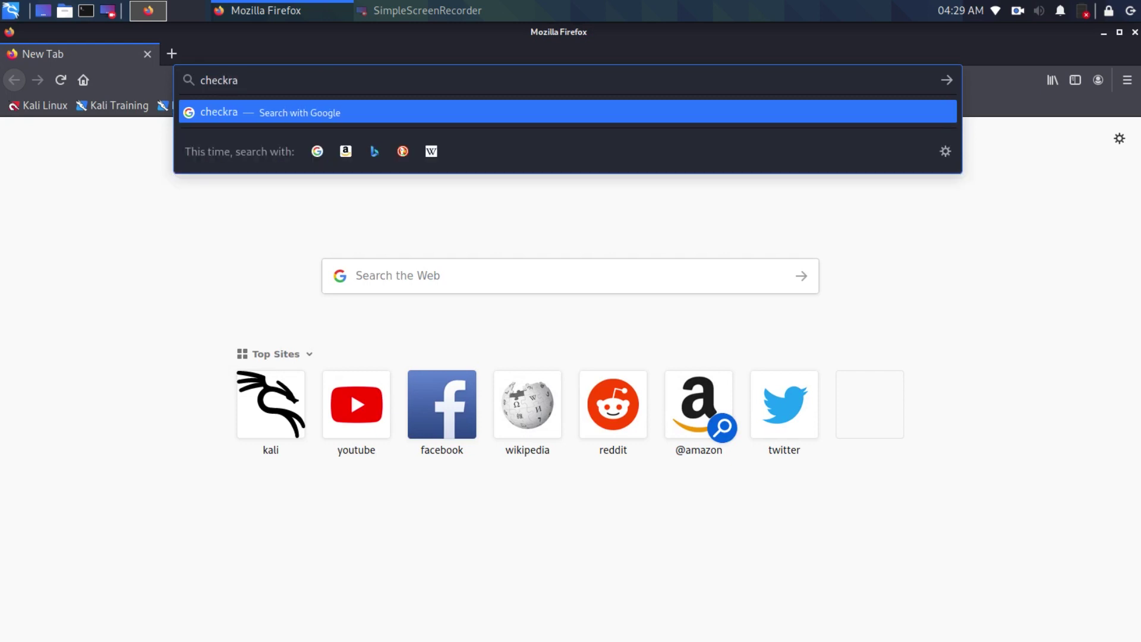
pyautogui.write('.in')
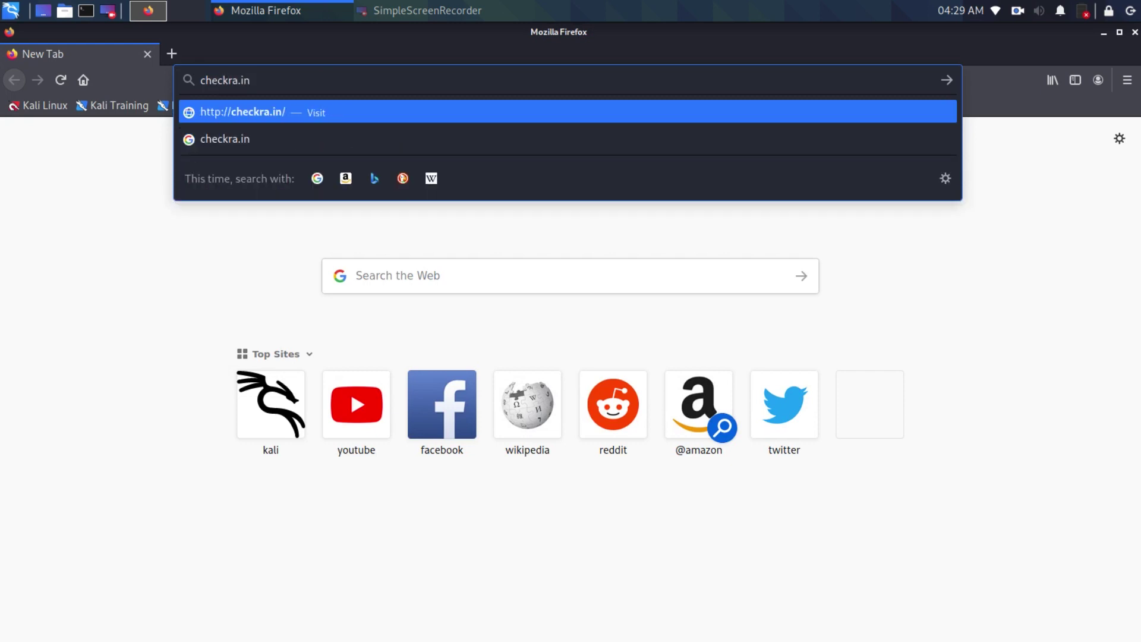
pyautogui.press('Return')
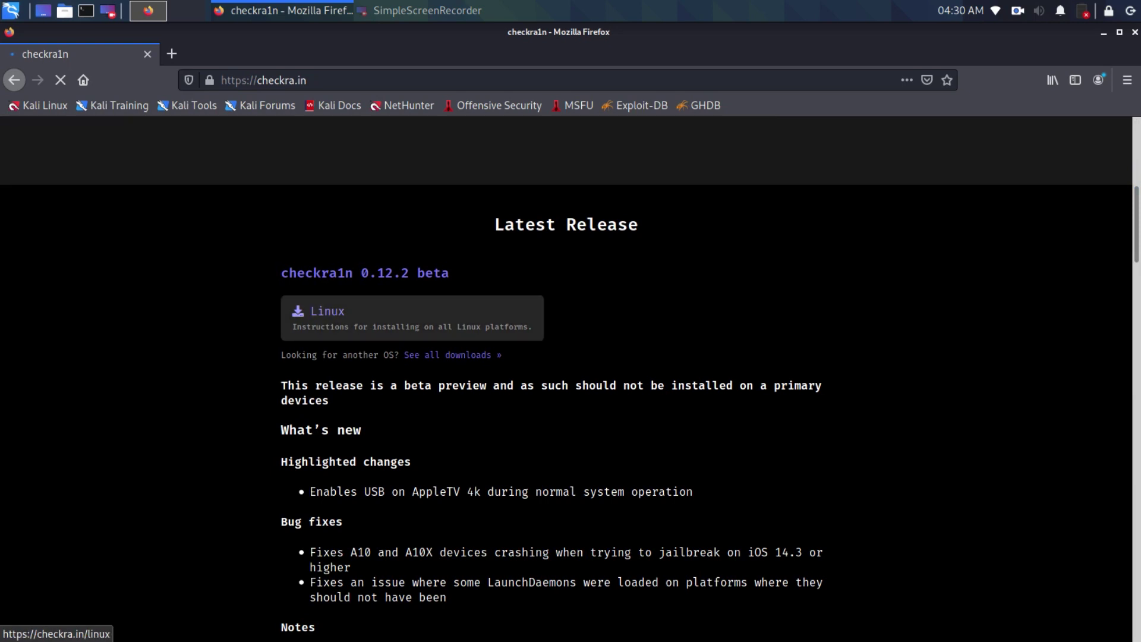
# - Download the Linux (CLI, x86_64) build of checkra1n 0.12.2 beta from the list of all downloads and save the file
pyautogui.click(327, 311)
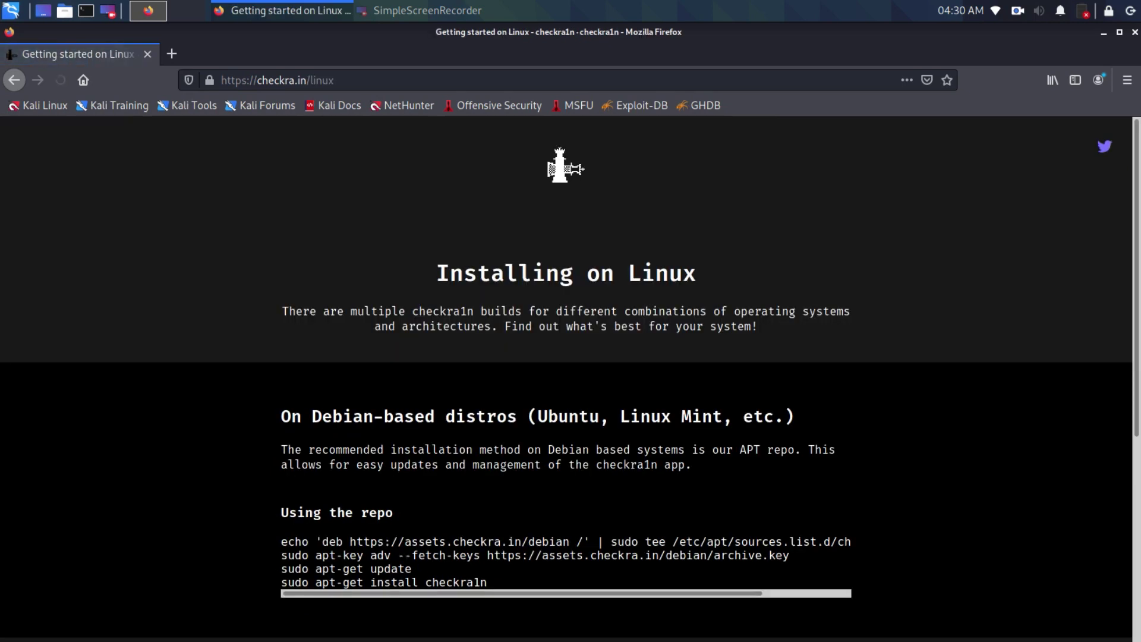
pyautogui.hotkey('alt', 'Left')
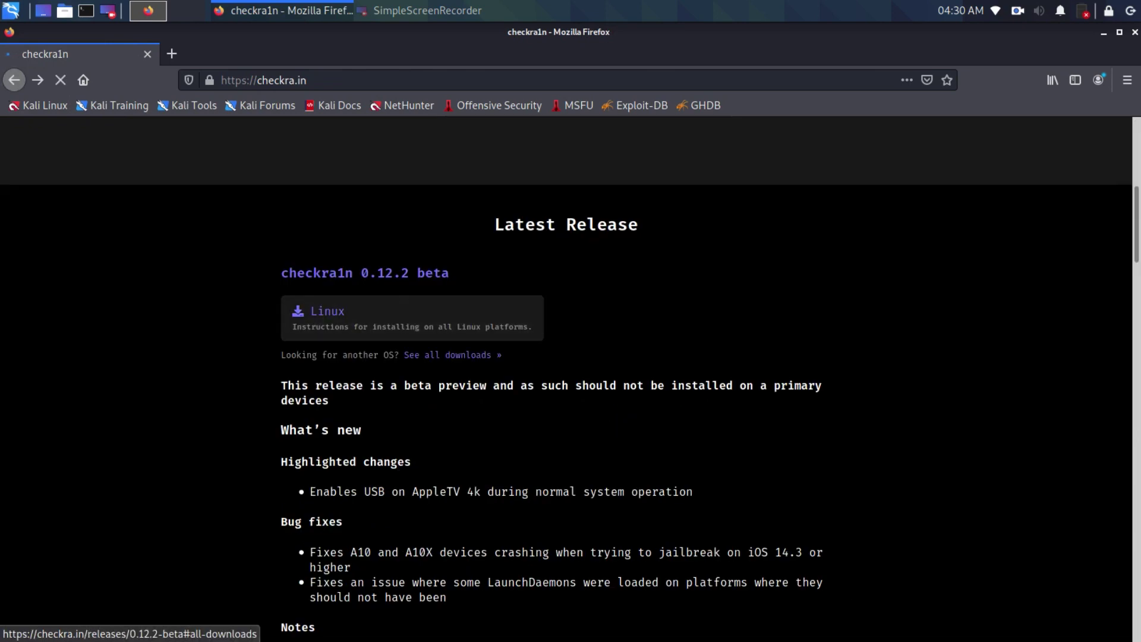
pyautogui.click(452, 354)
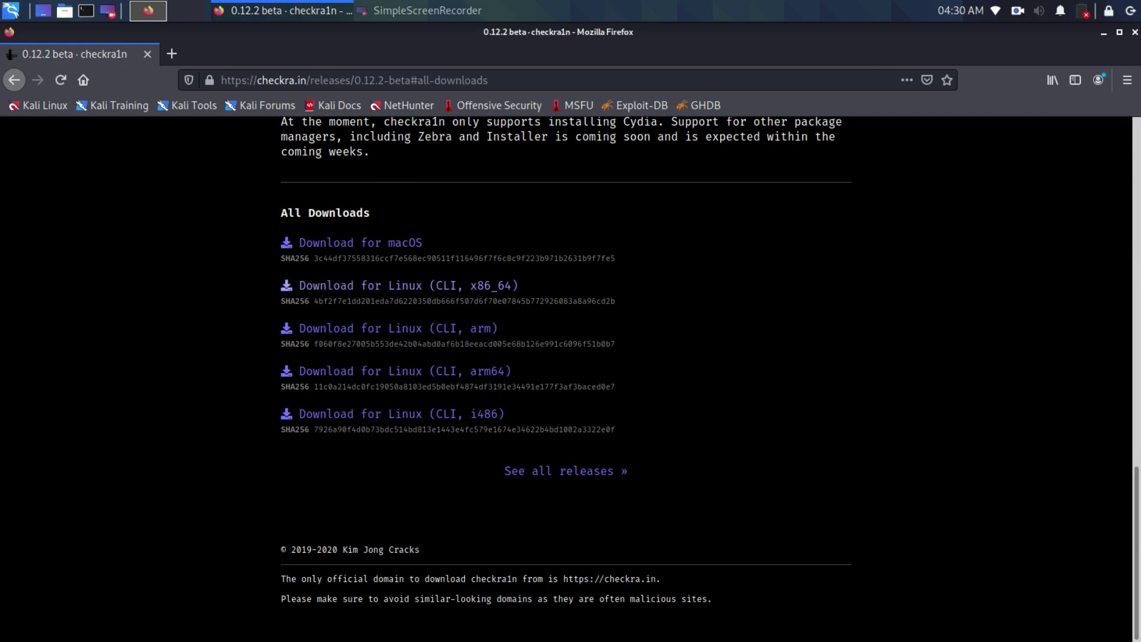
pyautogui.click(343, 285)
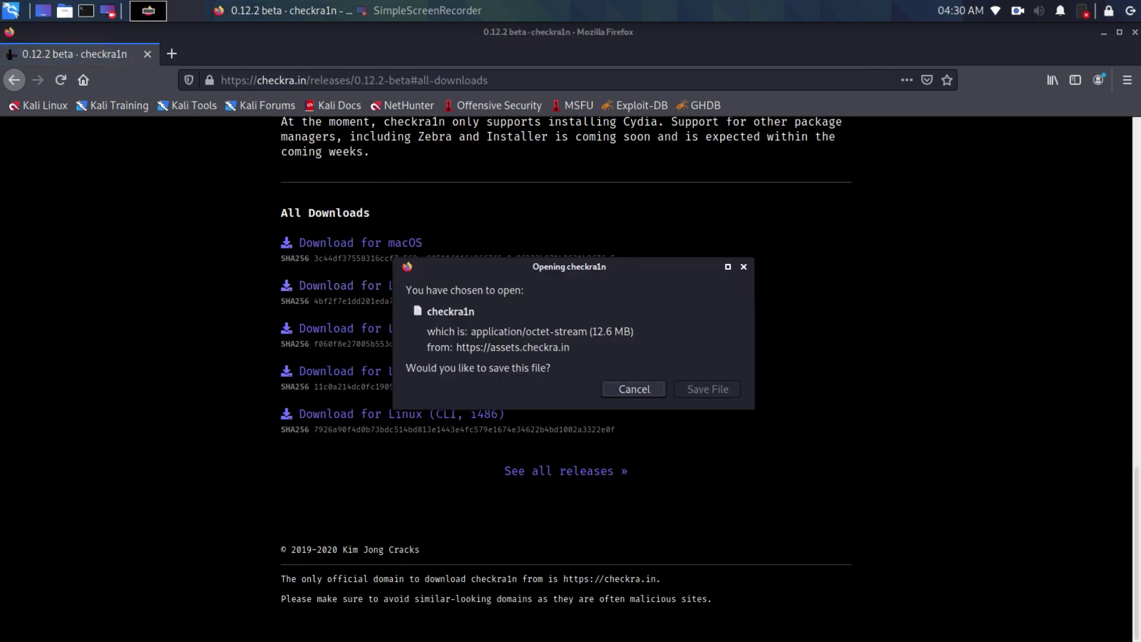
pyautogui.click(681, 389)
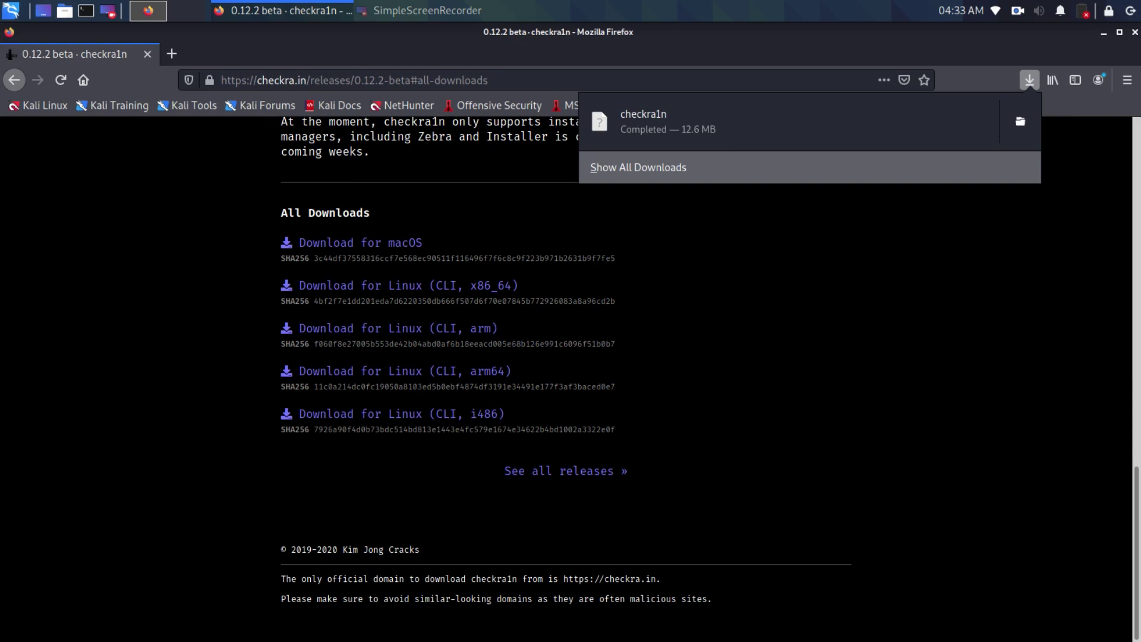
# - Copy the downloaded checkra1n file from the Downloads folder to the desktop and close the folder window
pyautogui.click(1020, 122)
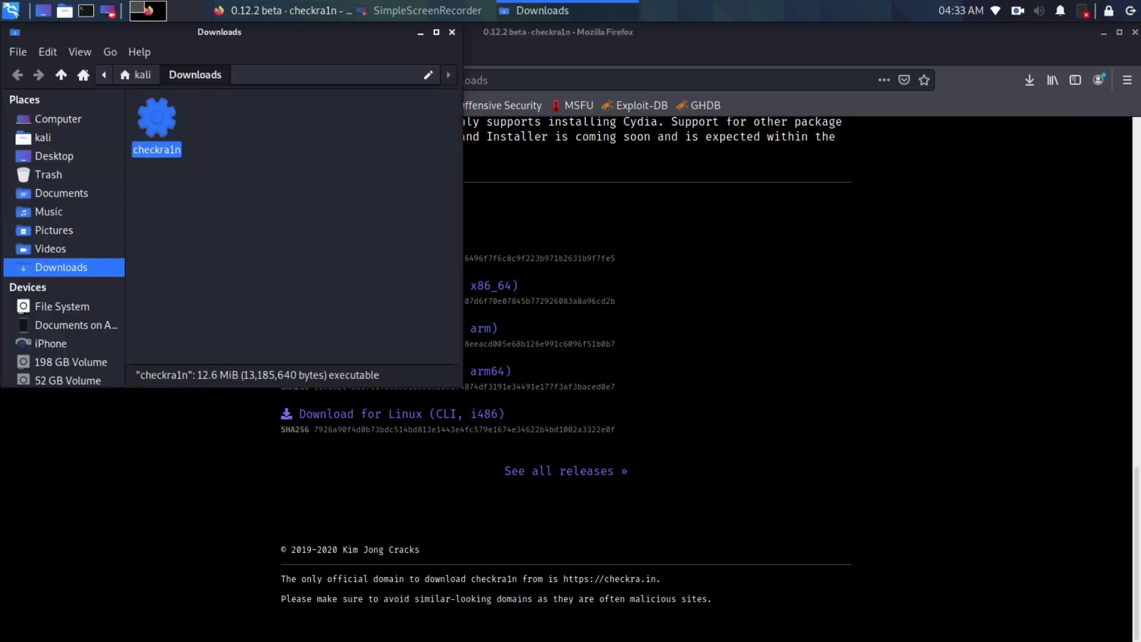
pyautogui.click(1103, 32)
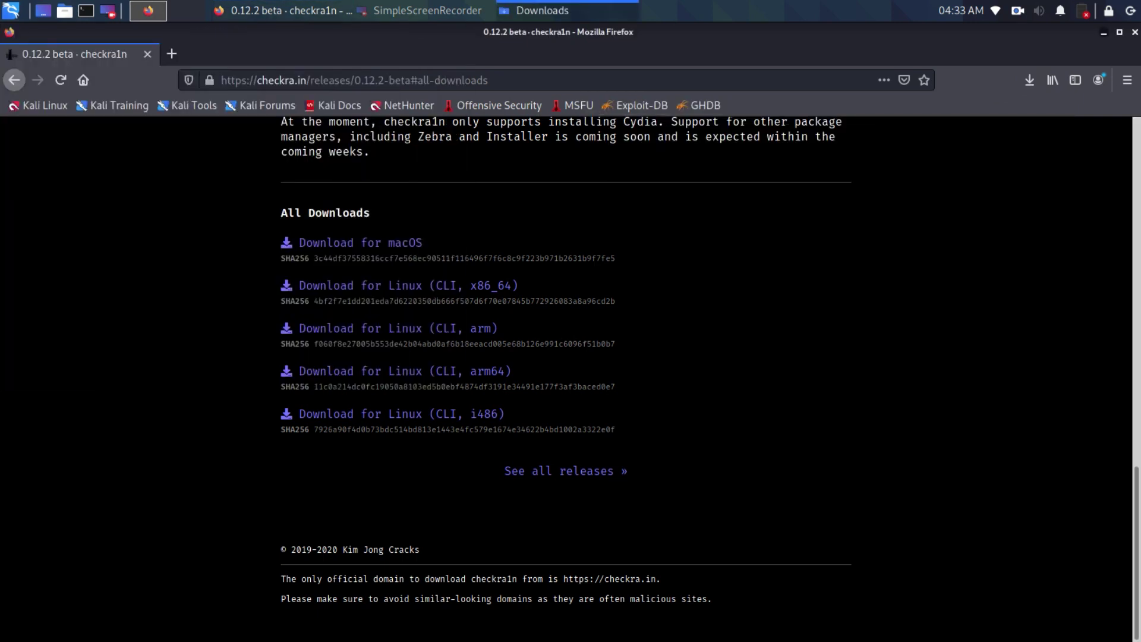
pyautogui.moveTo(268, 33); pyautogui.dragTo(517, 188)
pyautogui.click(499, 344)
pyautogui.rightClick(422, 290)
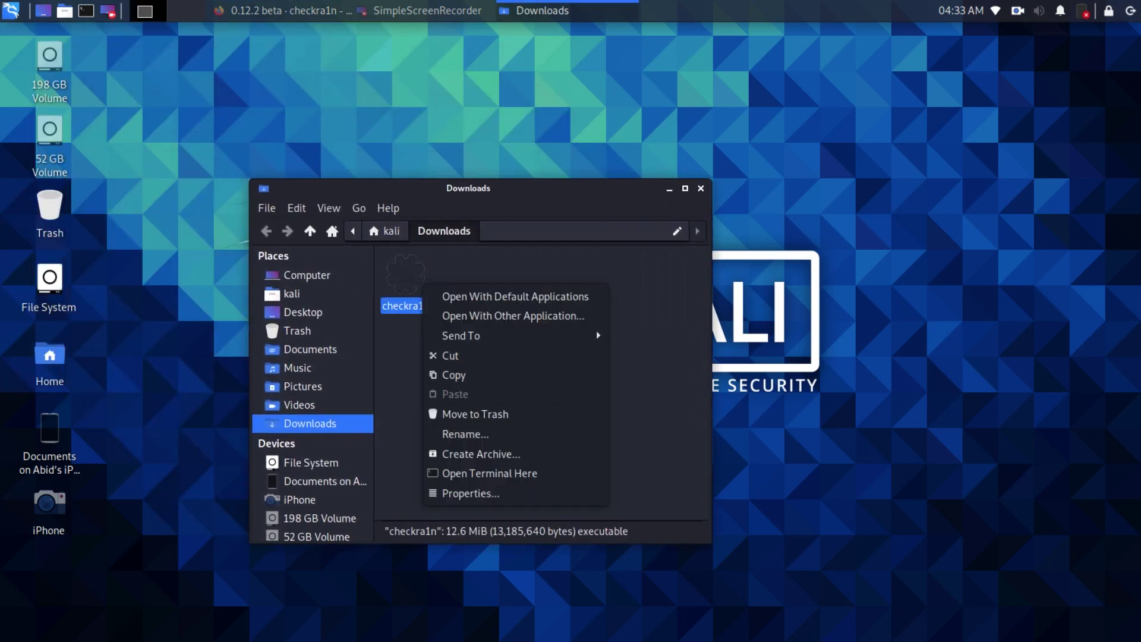
pyautogui.click(457, 374)
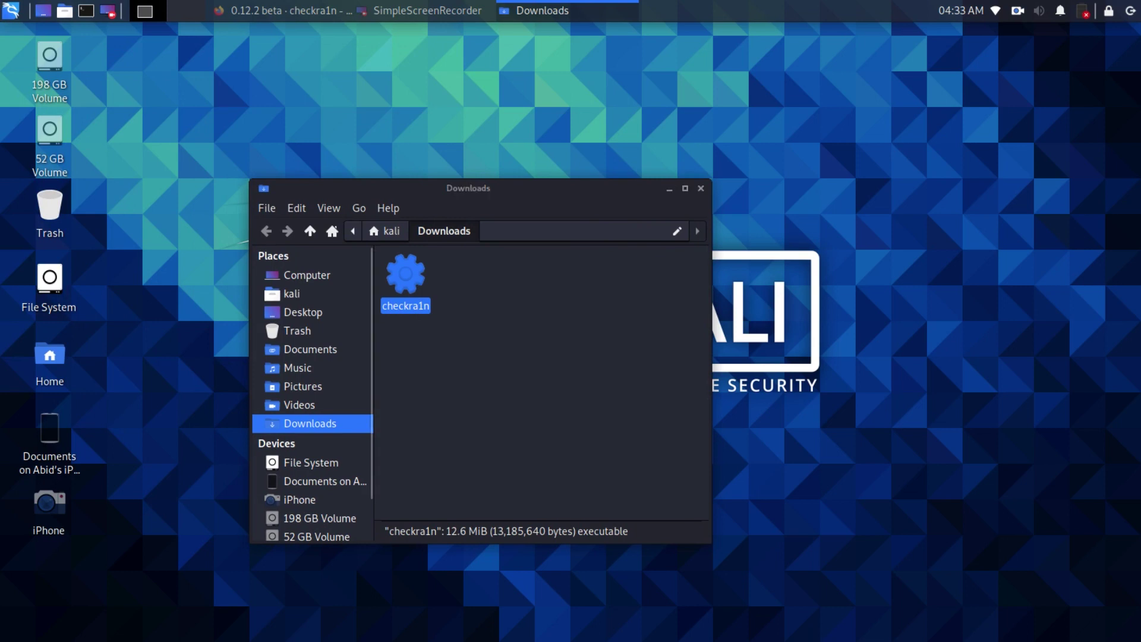
pyautogui.rightClick(176, 351)
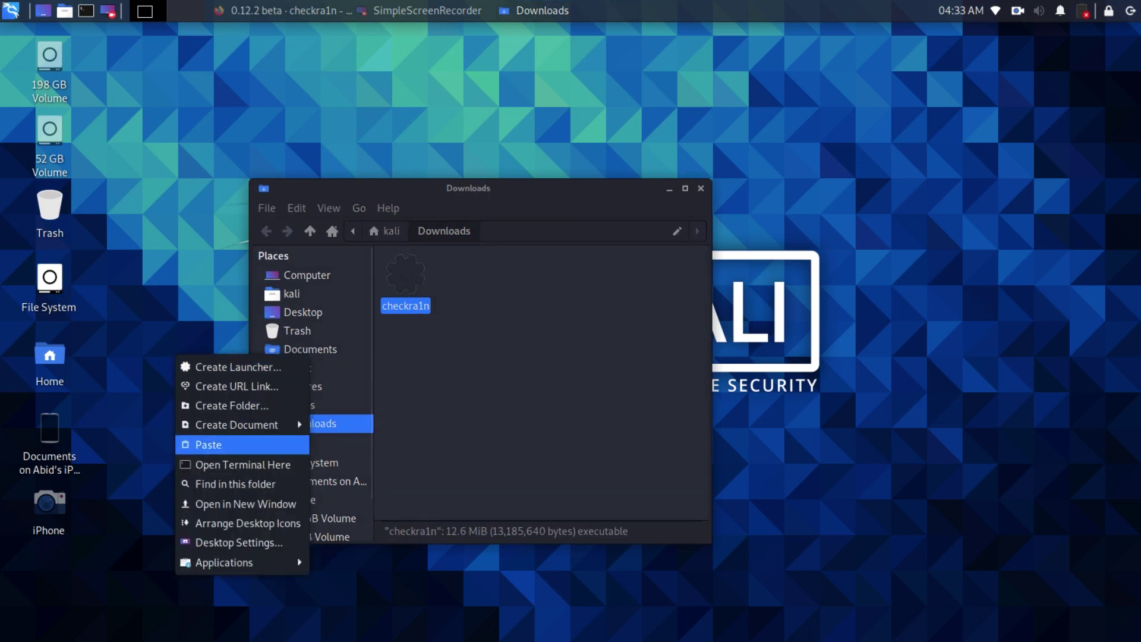
pyautogui.click(238, 444)
pyautogui.click(700, 187)
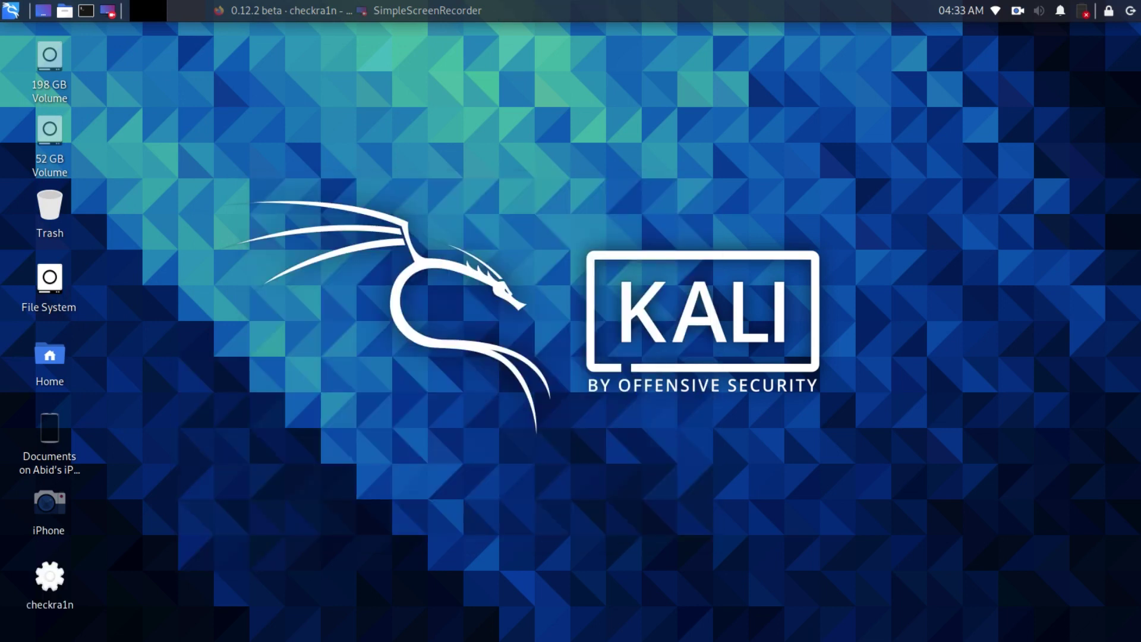
# - Return to the checkra.in site in the web browser and open the Linux installation instructions for the latest release
pyautogui.click(11, 11)
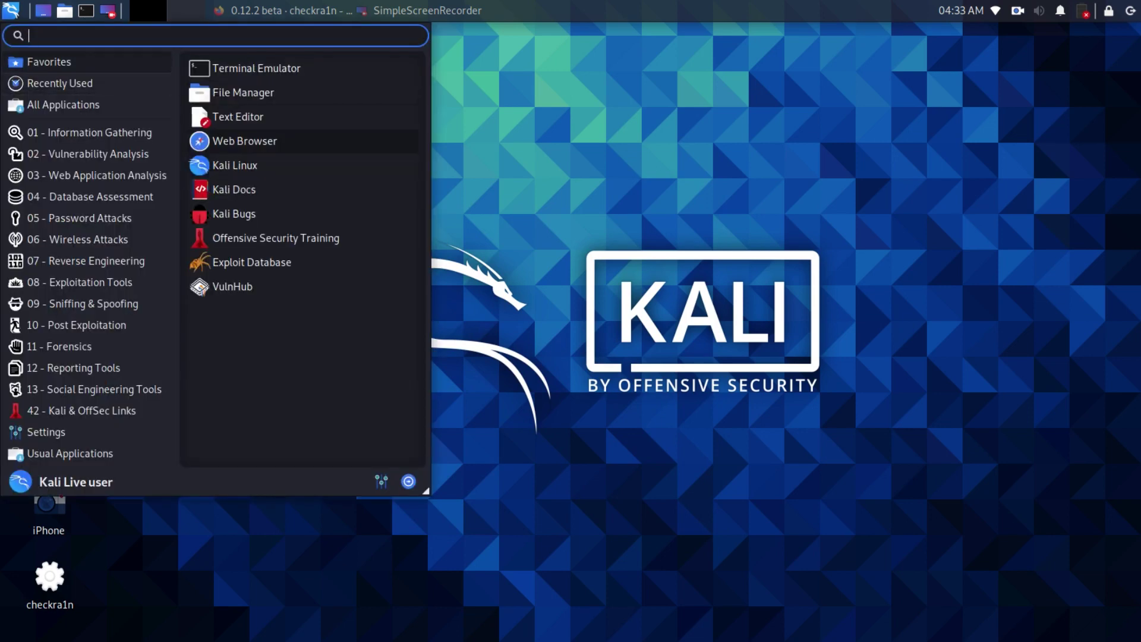
pyautogui.click(244, 141)
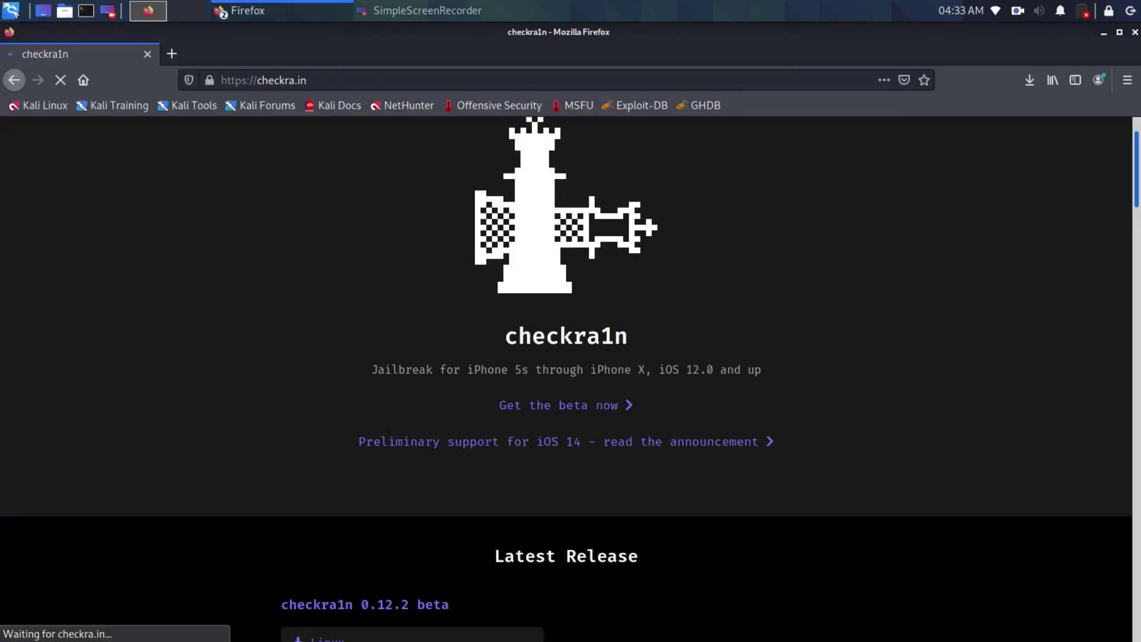
pyautogui.moveTo(1136, 175); pyautogui.dragTo(1136, 209)
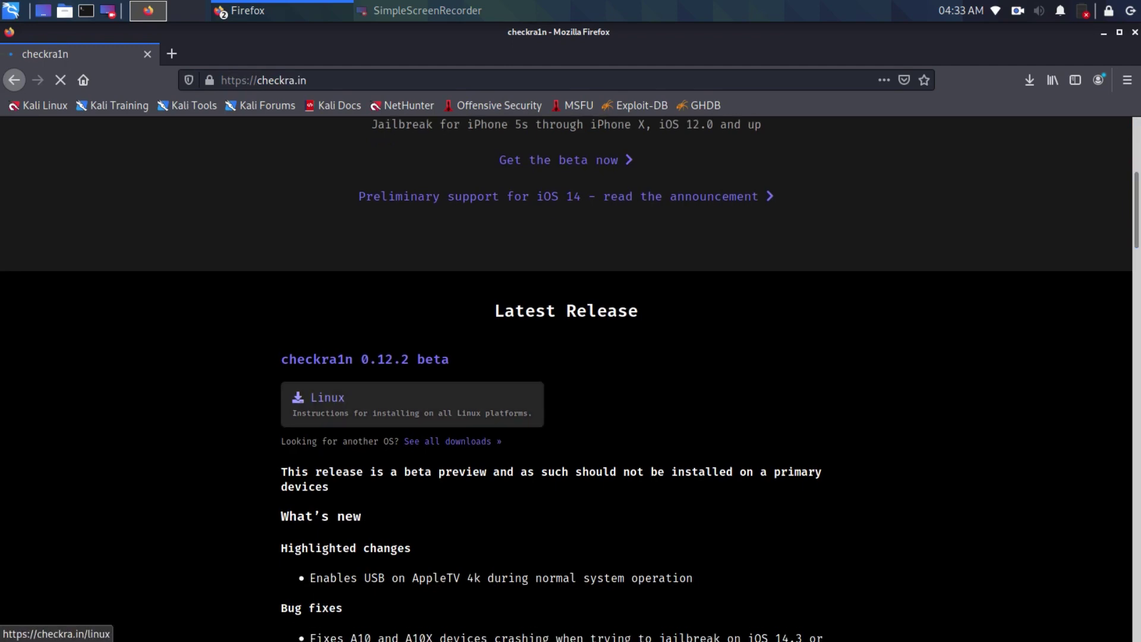
pyautogui.click(356, 404)
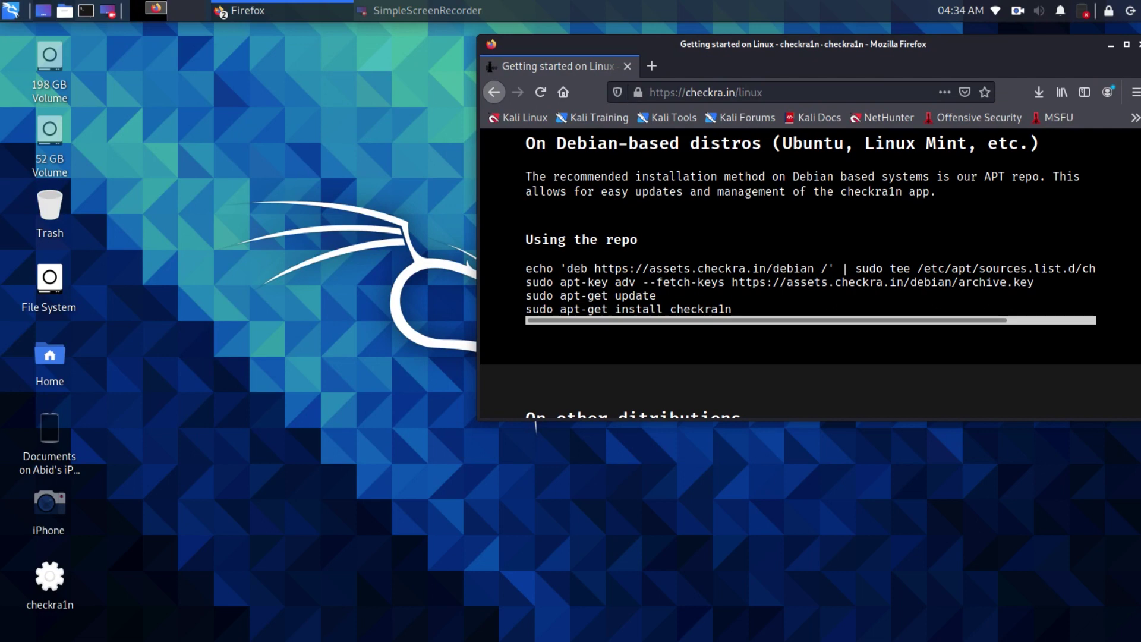
# - Open a terminal window and place it beside the browser window with the installation commands
pyautogui.click(86, 11)
pyautogui.moveTo(357, 82); pyautogui.dragTo(214, 82)
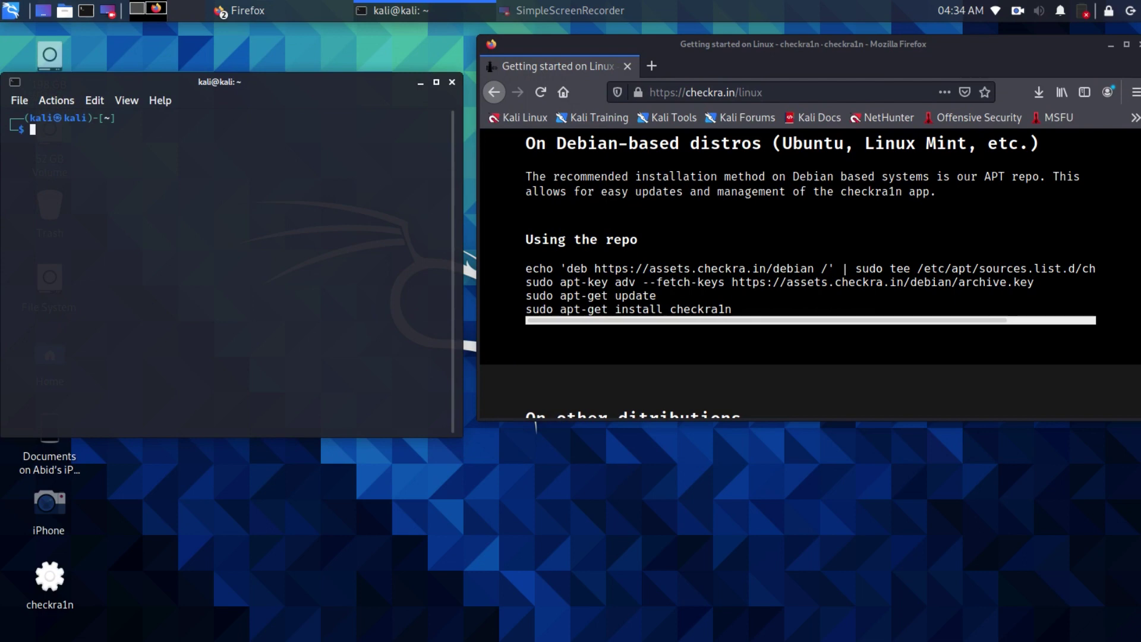
pyautogui.click(535, 423)
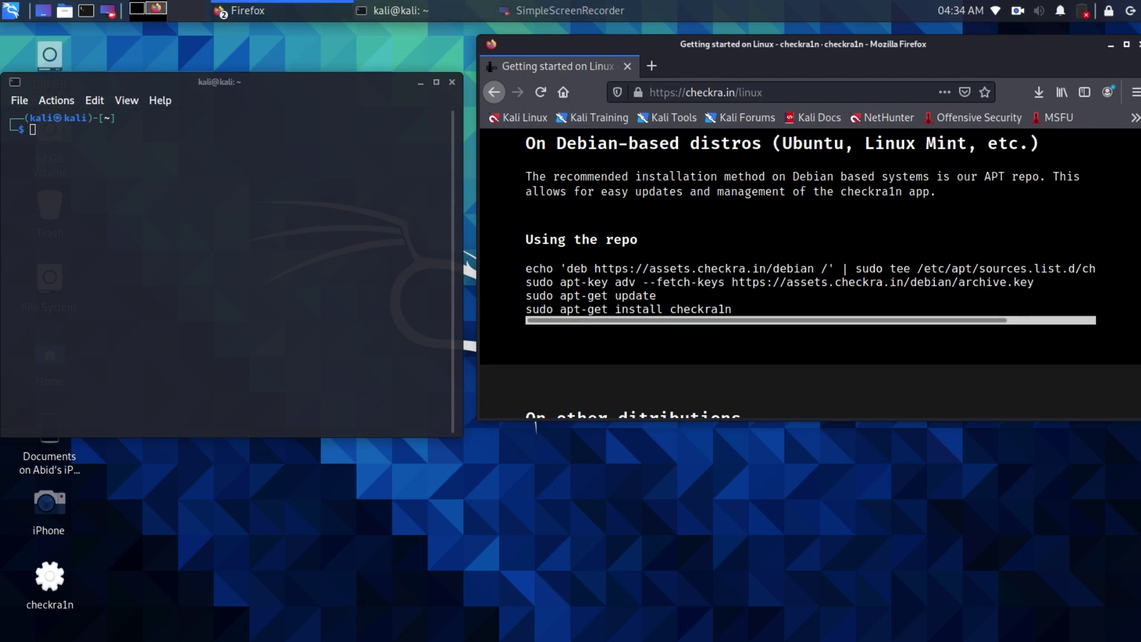
pyautogui.moveTo(526, 268); pyautogui.dragTo(1105, 268)
pyautogui.rightClick(930, 267)
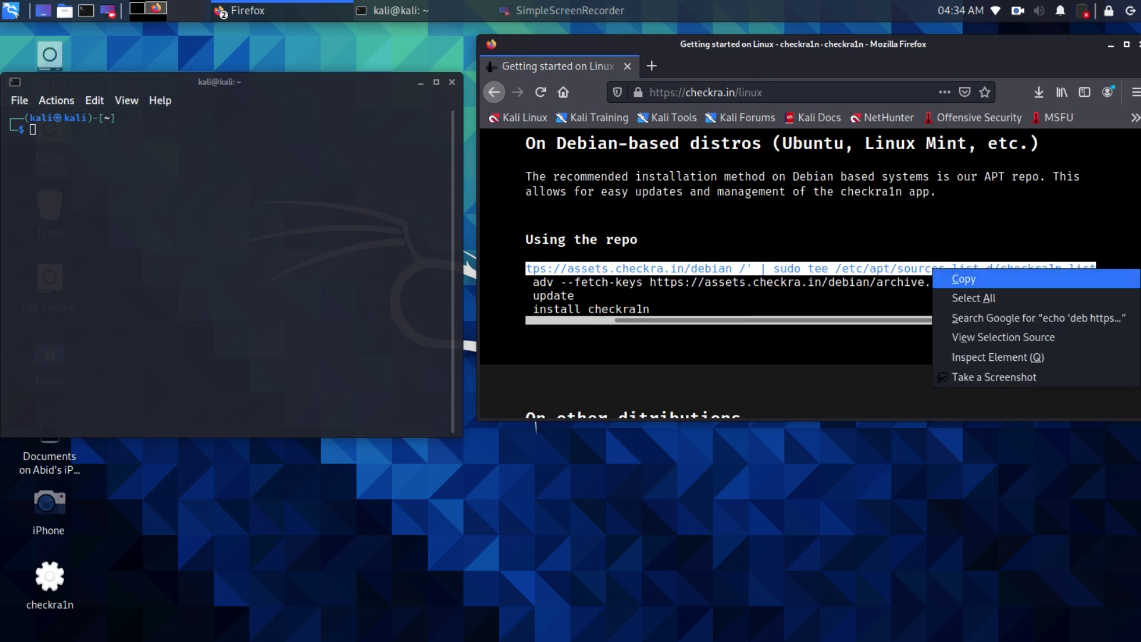
pyautogui.click(957, 276)
pyautogui.rightClick(219, 180)
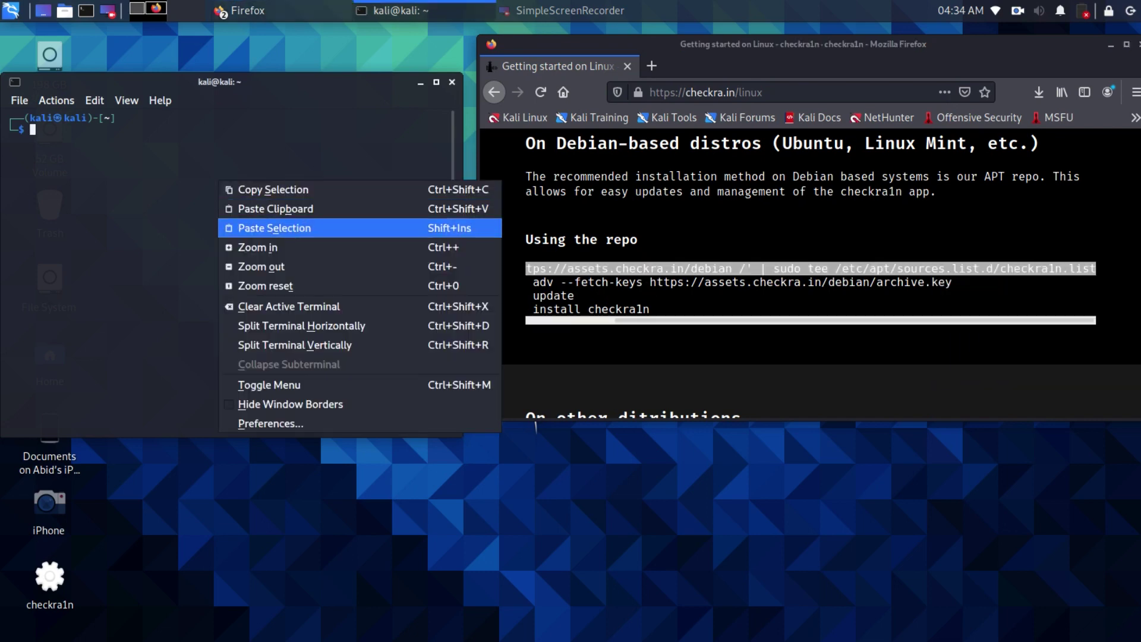
pyautogui.press('Return')
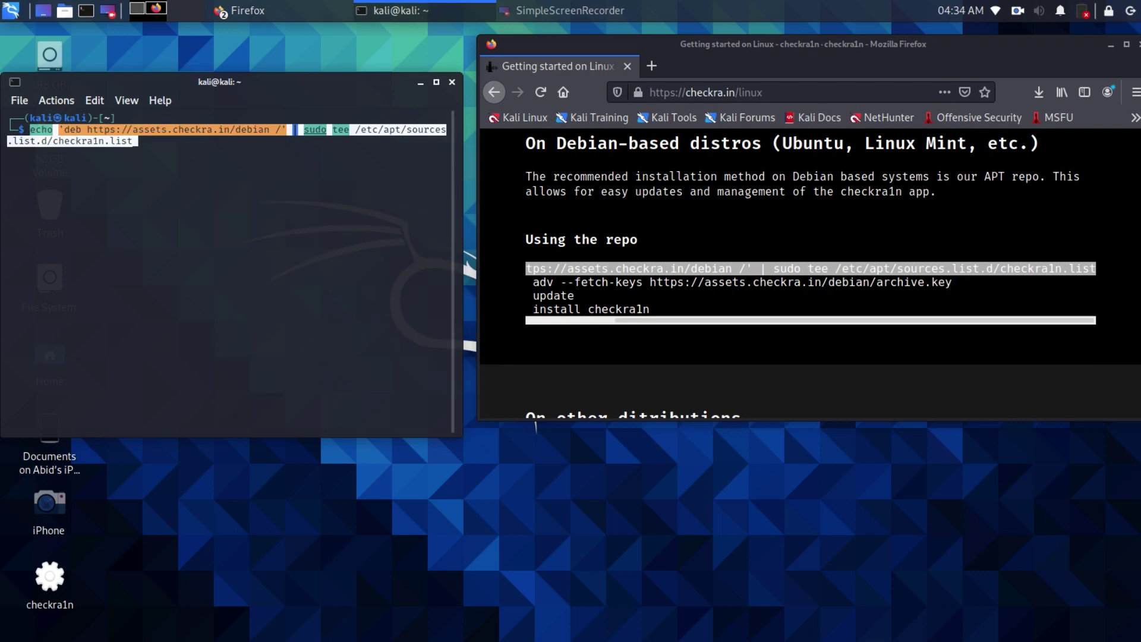
pyautogui.press('Return')
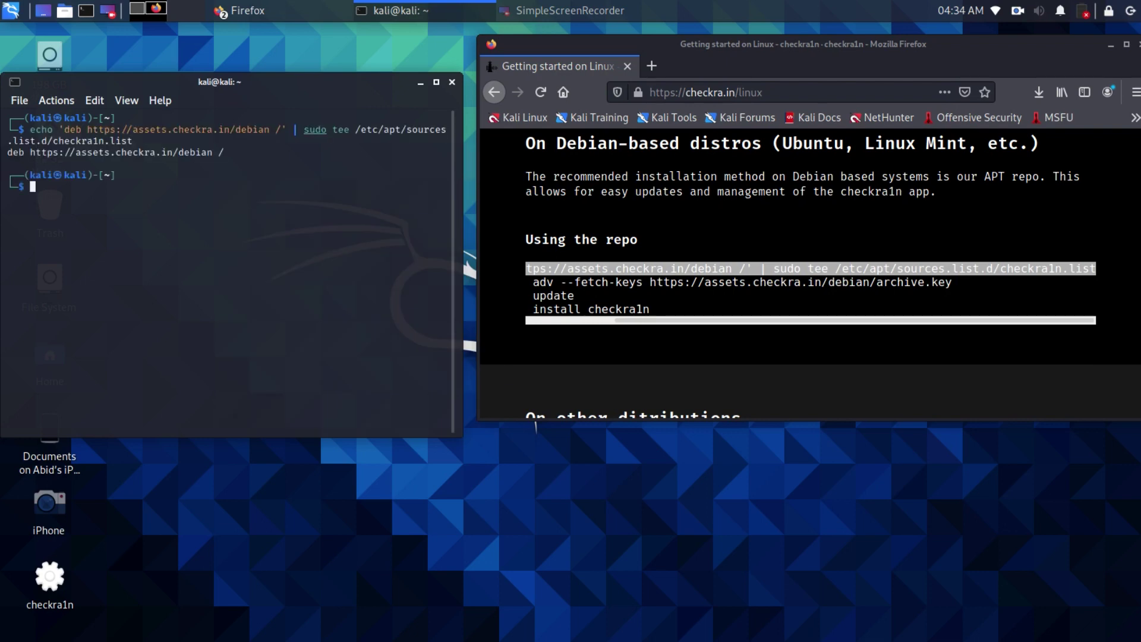
pyautogui.moveTo(772, 321); pyautogui.dragTo(684, 320)
pyautogui.moveTo(526, 282); pyautogui.dragTo(1034, 282)
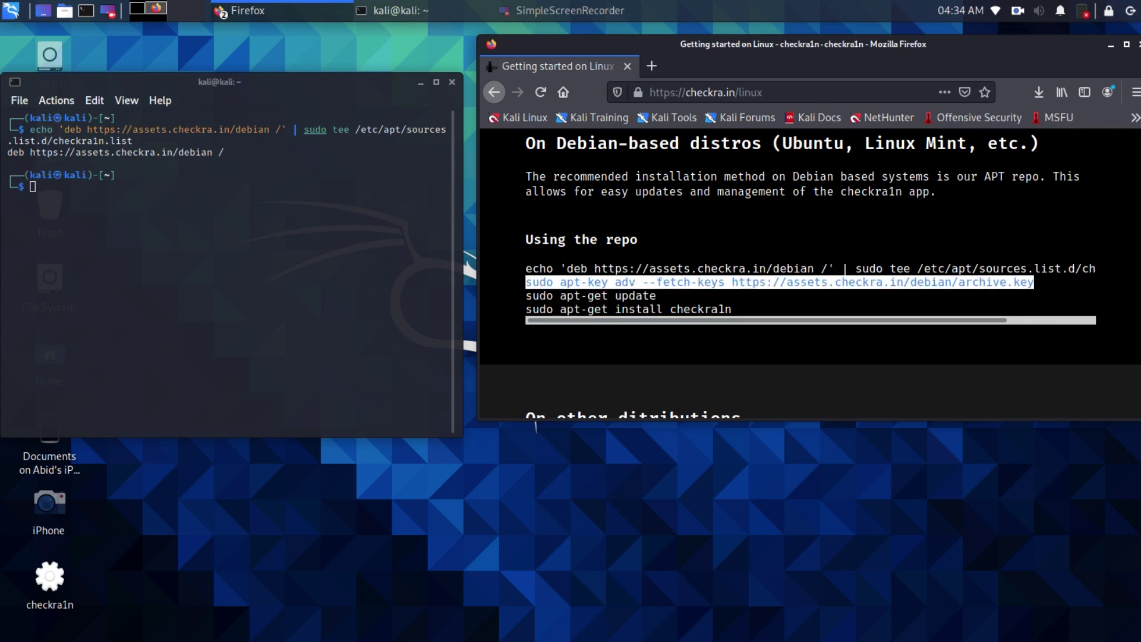
pyautogui.rightClick(980, 282)
pyautogui.click(957, 290)
pyautogui.rightClick(63, 205)
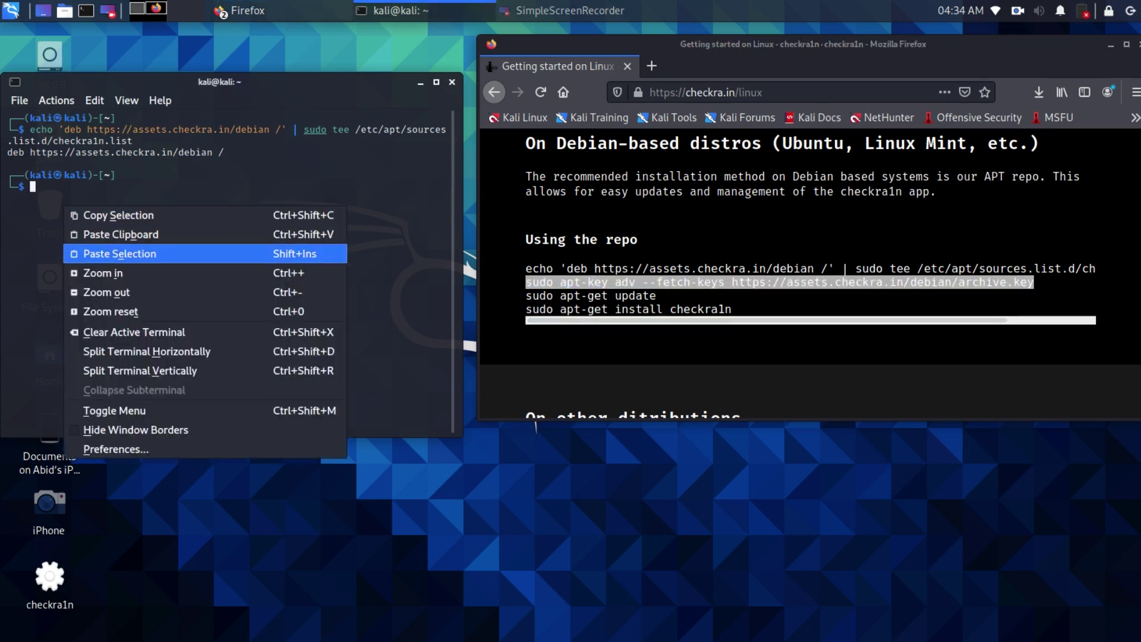
pyautogui.click(119, 254)
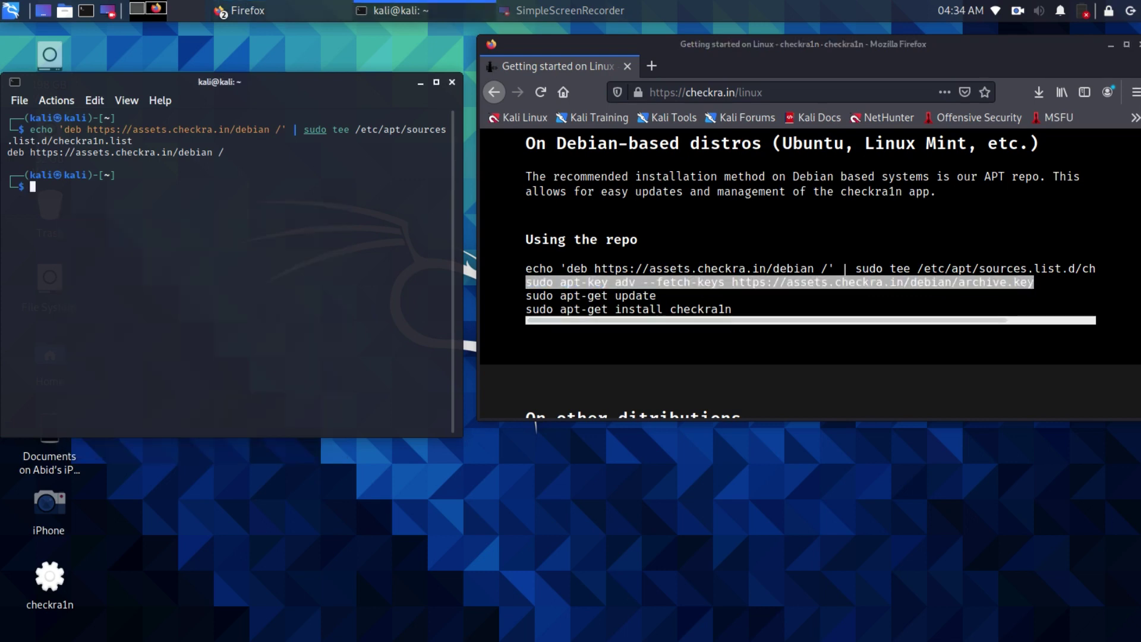
pyautogui.hotkey('ctrl', 'shift', 'v')
pyautogui.press('Return')
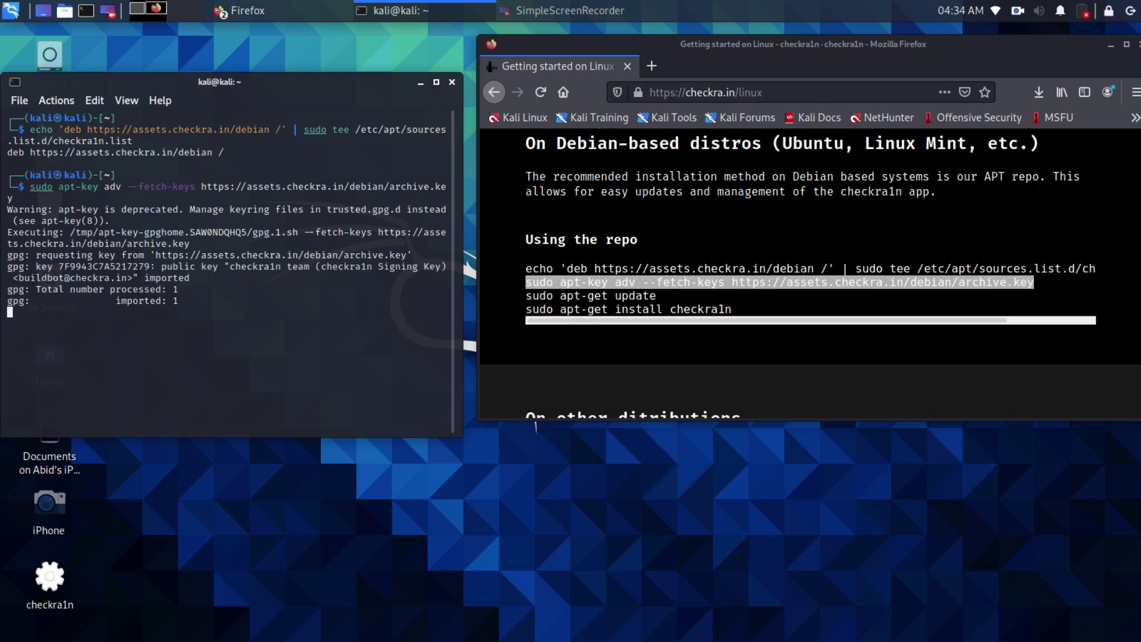
# - Copy the package-list update command from the instructions and run sudo apt-get update in the terminal
pyautogui.moveTo(532, 295); pyautogui.dragTo(656, 296)
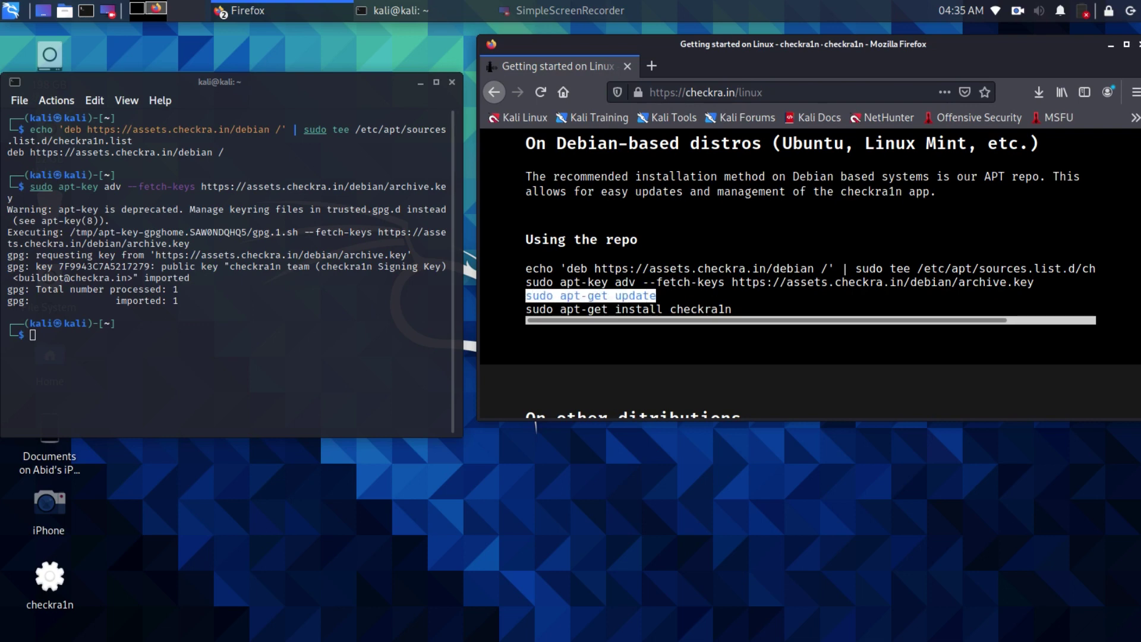
pyautogui.tripleClick(635, 295)
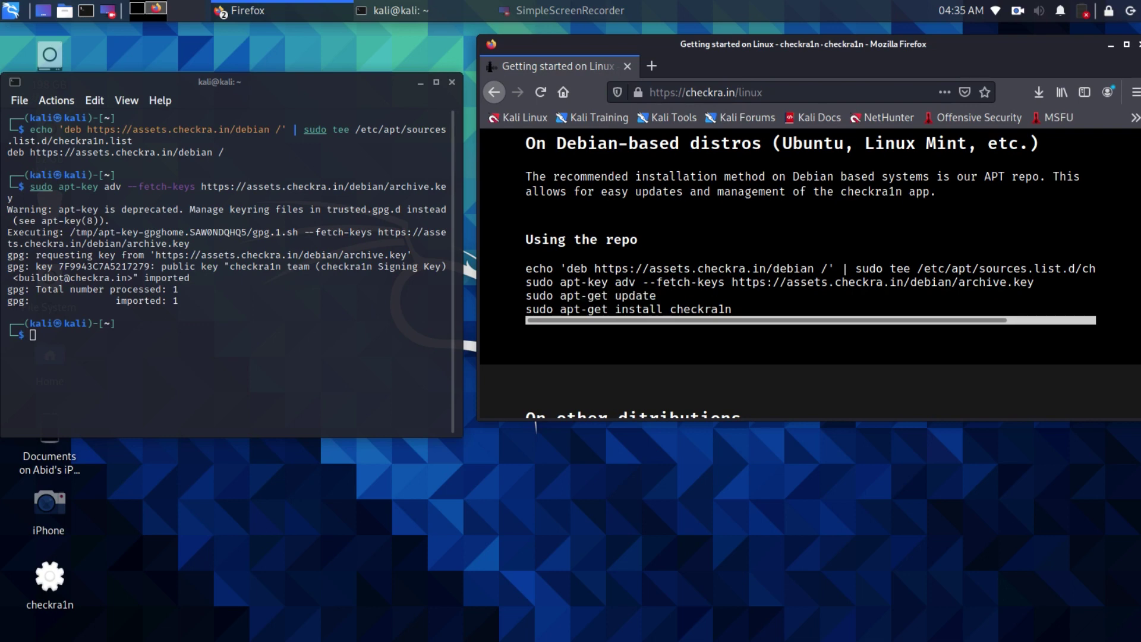
pyautogui.tripleClick(635, 296)
pyautogui.rightClick(614, 296)
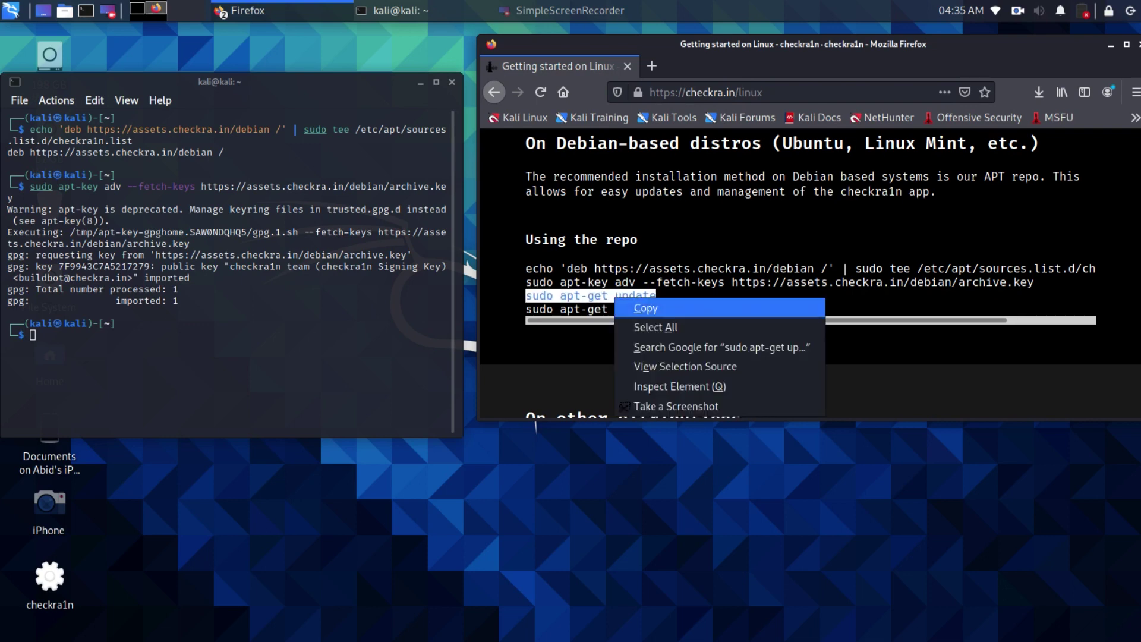
pyautogui.click(630, 308)
pyautogui.hotkey('alt', 'Tab')
pyautogui.rightClick(244, 342)
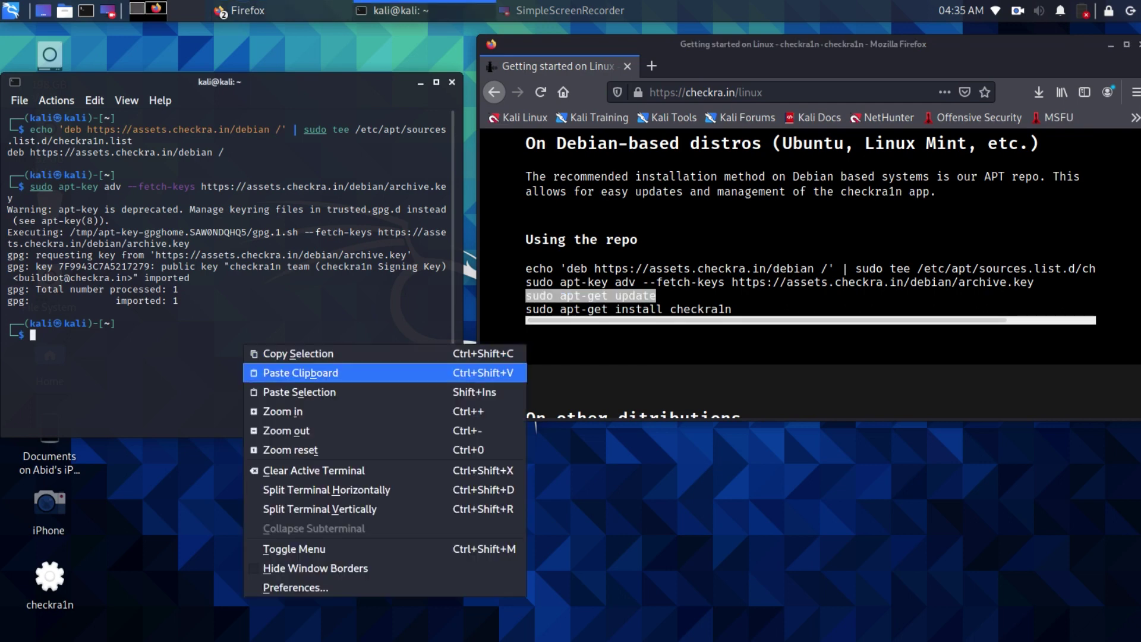
pyautogui.click(286, 390)
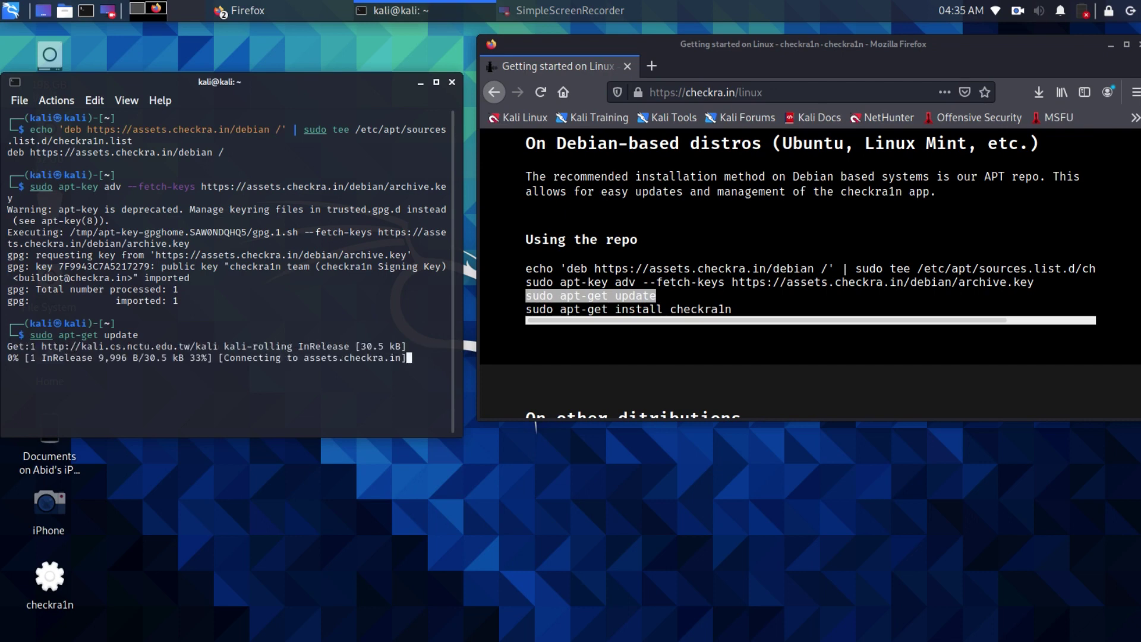
# - Minimize the terminal running the update and open a new terminal in the Desktop folder
pyautogui.moveTo(226, 81); pyautogui.dragTo(449, 168)
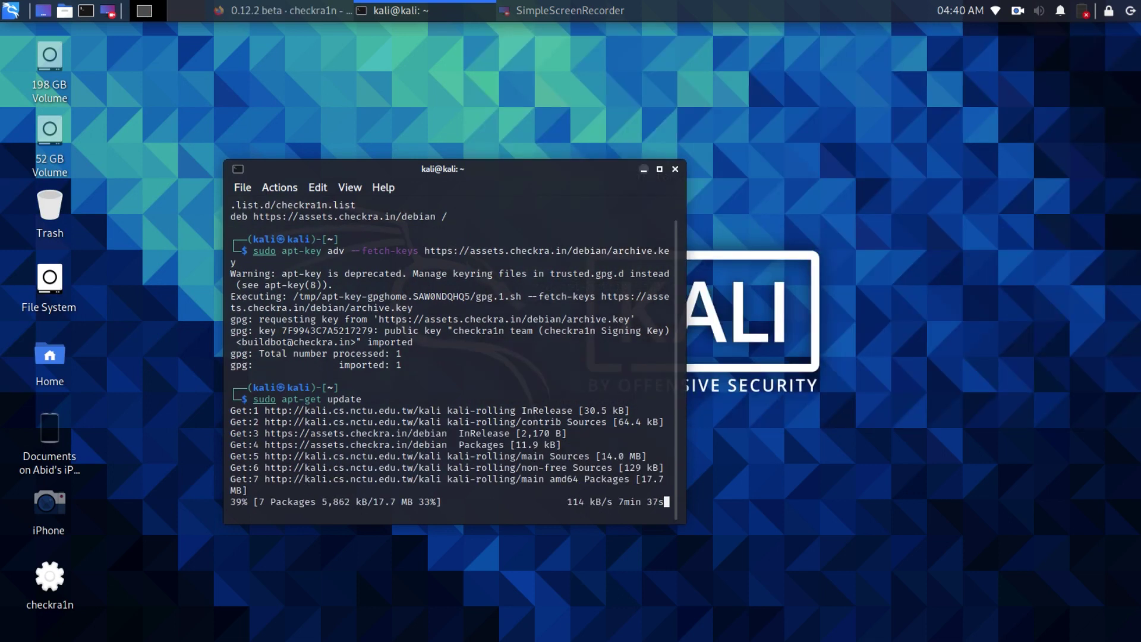
pyautogui.click(643, 169)
pyautogui.rightClick(638, 171)
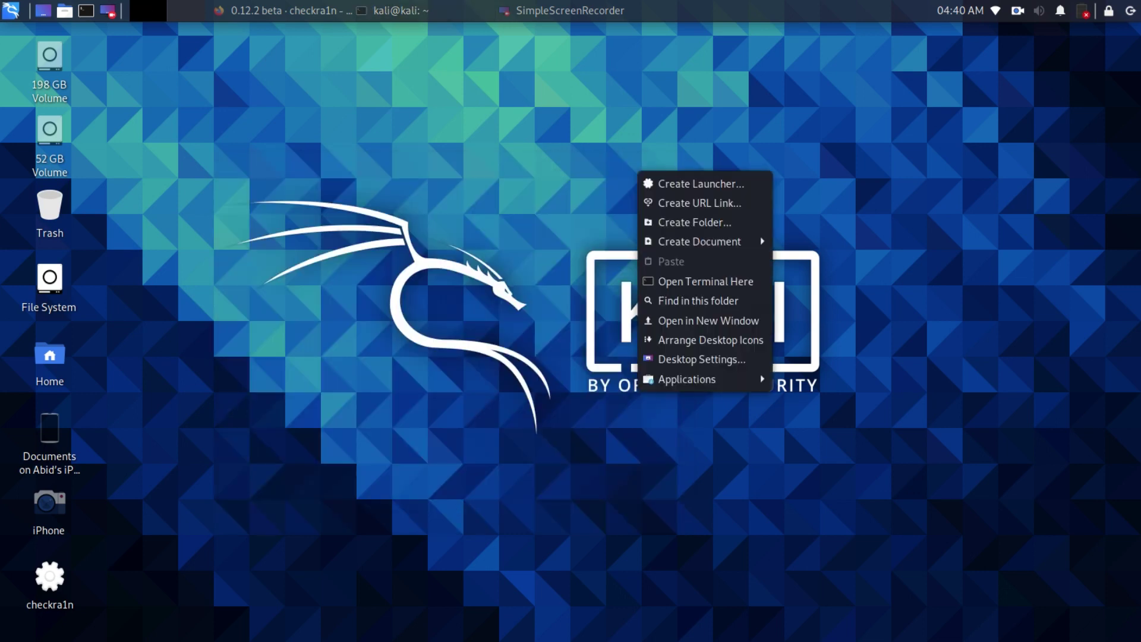
pyautogui.click(705, 281)
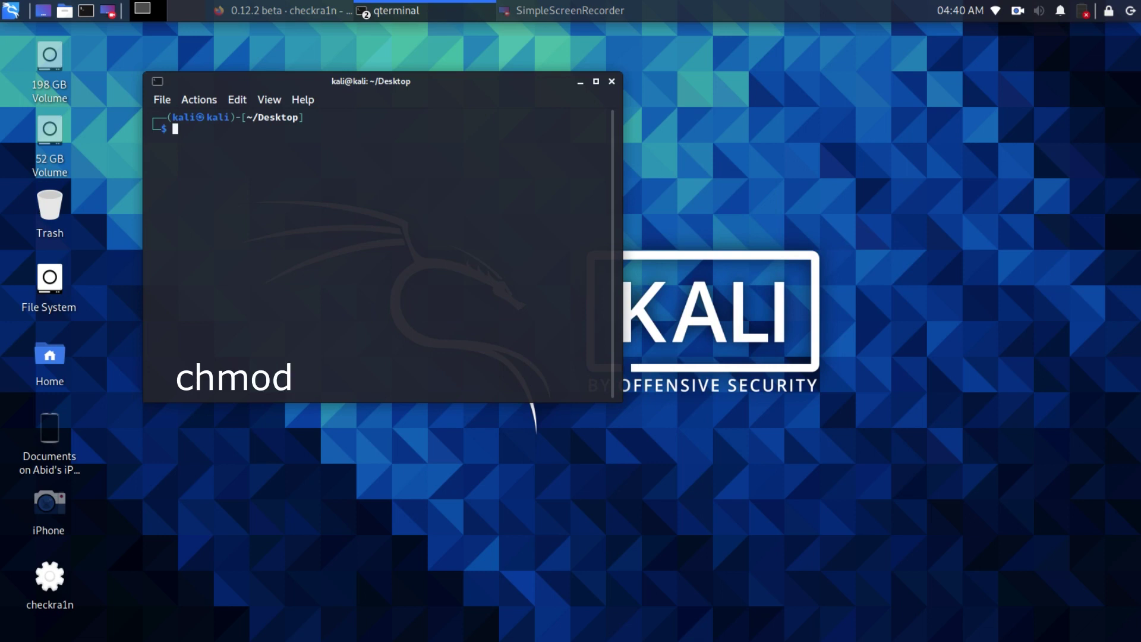
# - Make the downloaded checkra1n file on the desktop executable with chmod +x checkra1n
pyautogui.write('chmod')
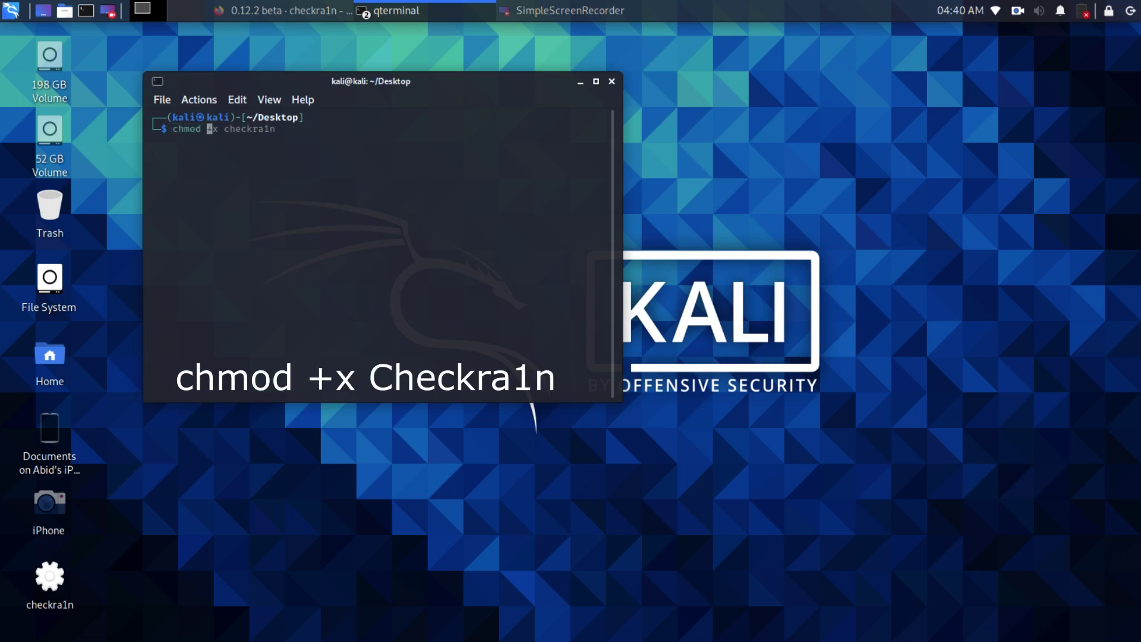
pyautogui.write(' +x checkra1n')
pyautogui.press('Return')
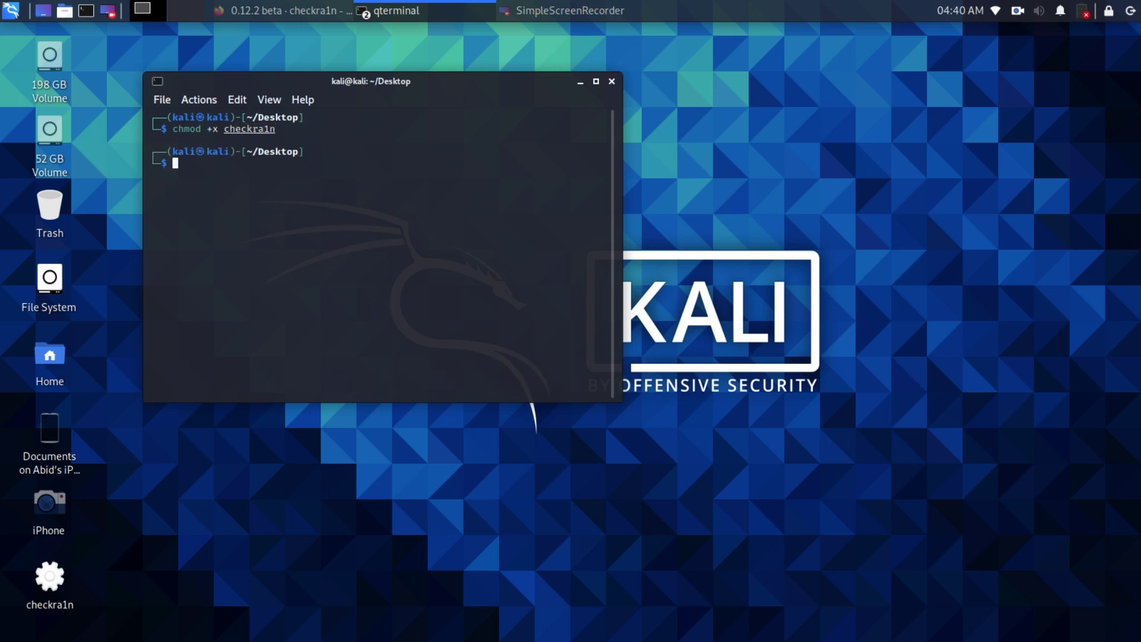
# - Launch the checkra1n program from the Desktop folder with root rights using sudo ./checkra1n
pyautogui.write('su')
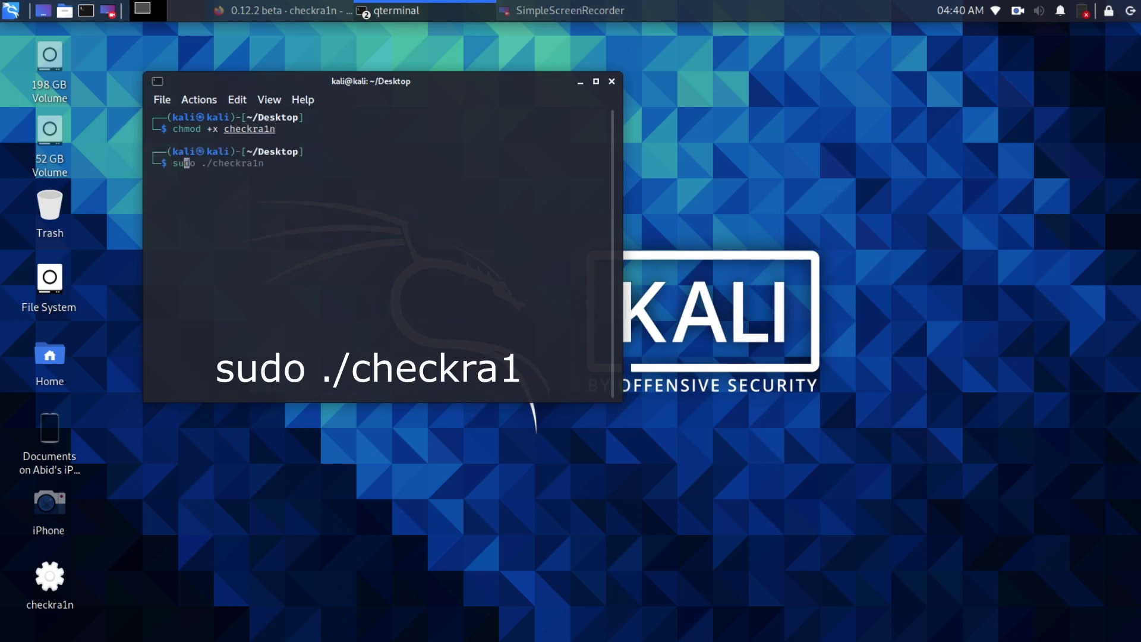
pyautogui.write('do ./checkra1n')
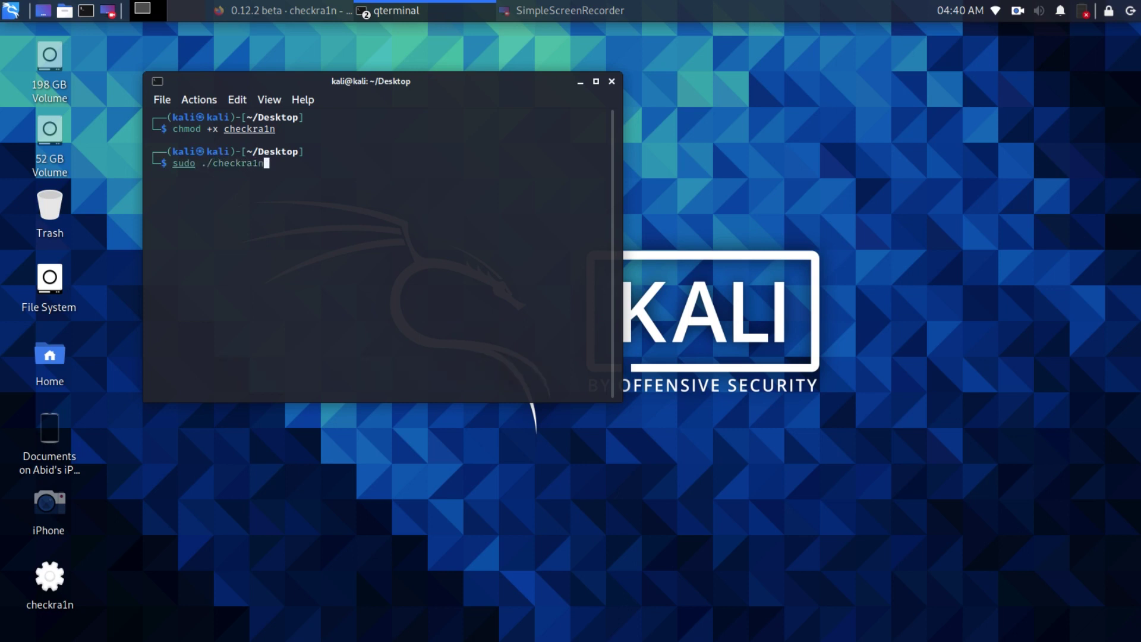
pyautogui.press('Return')
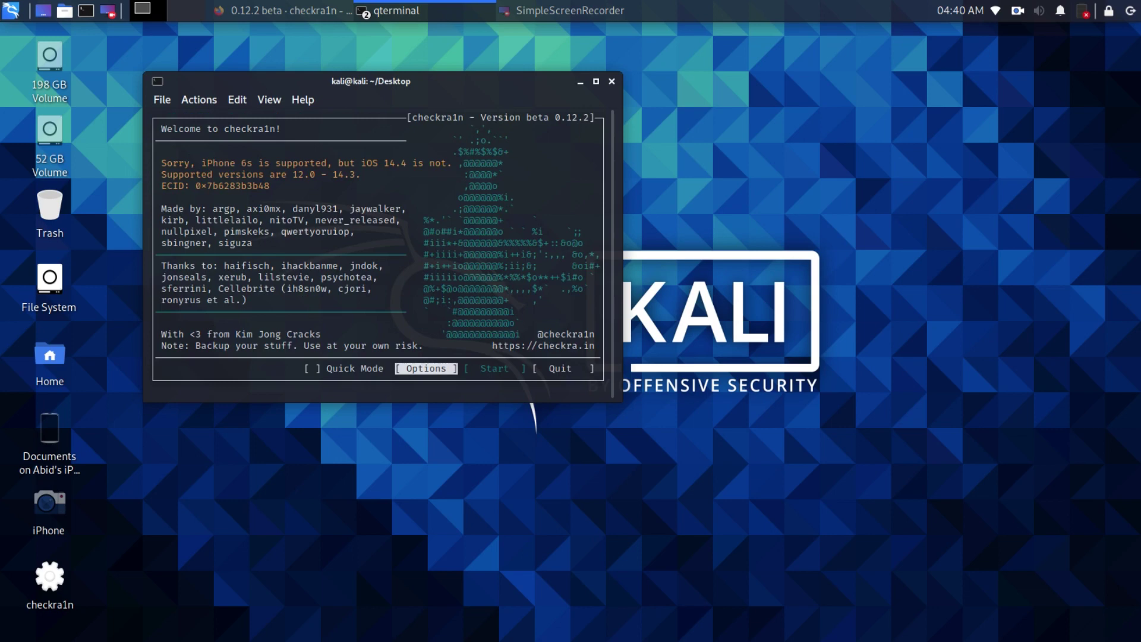